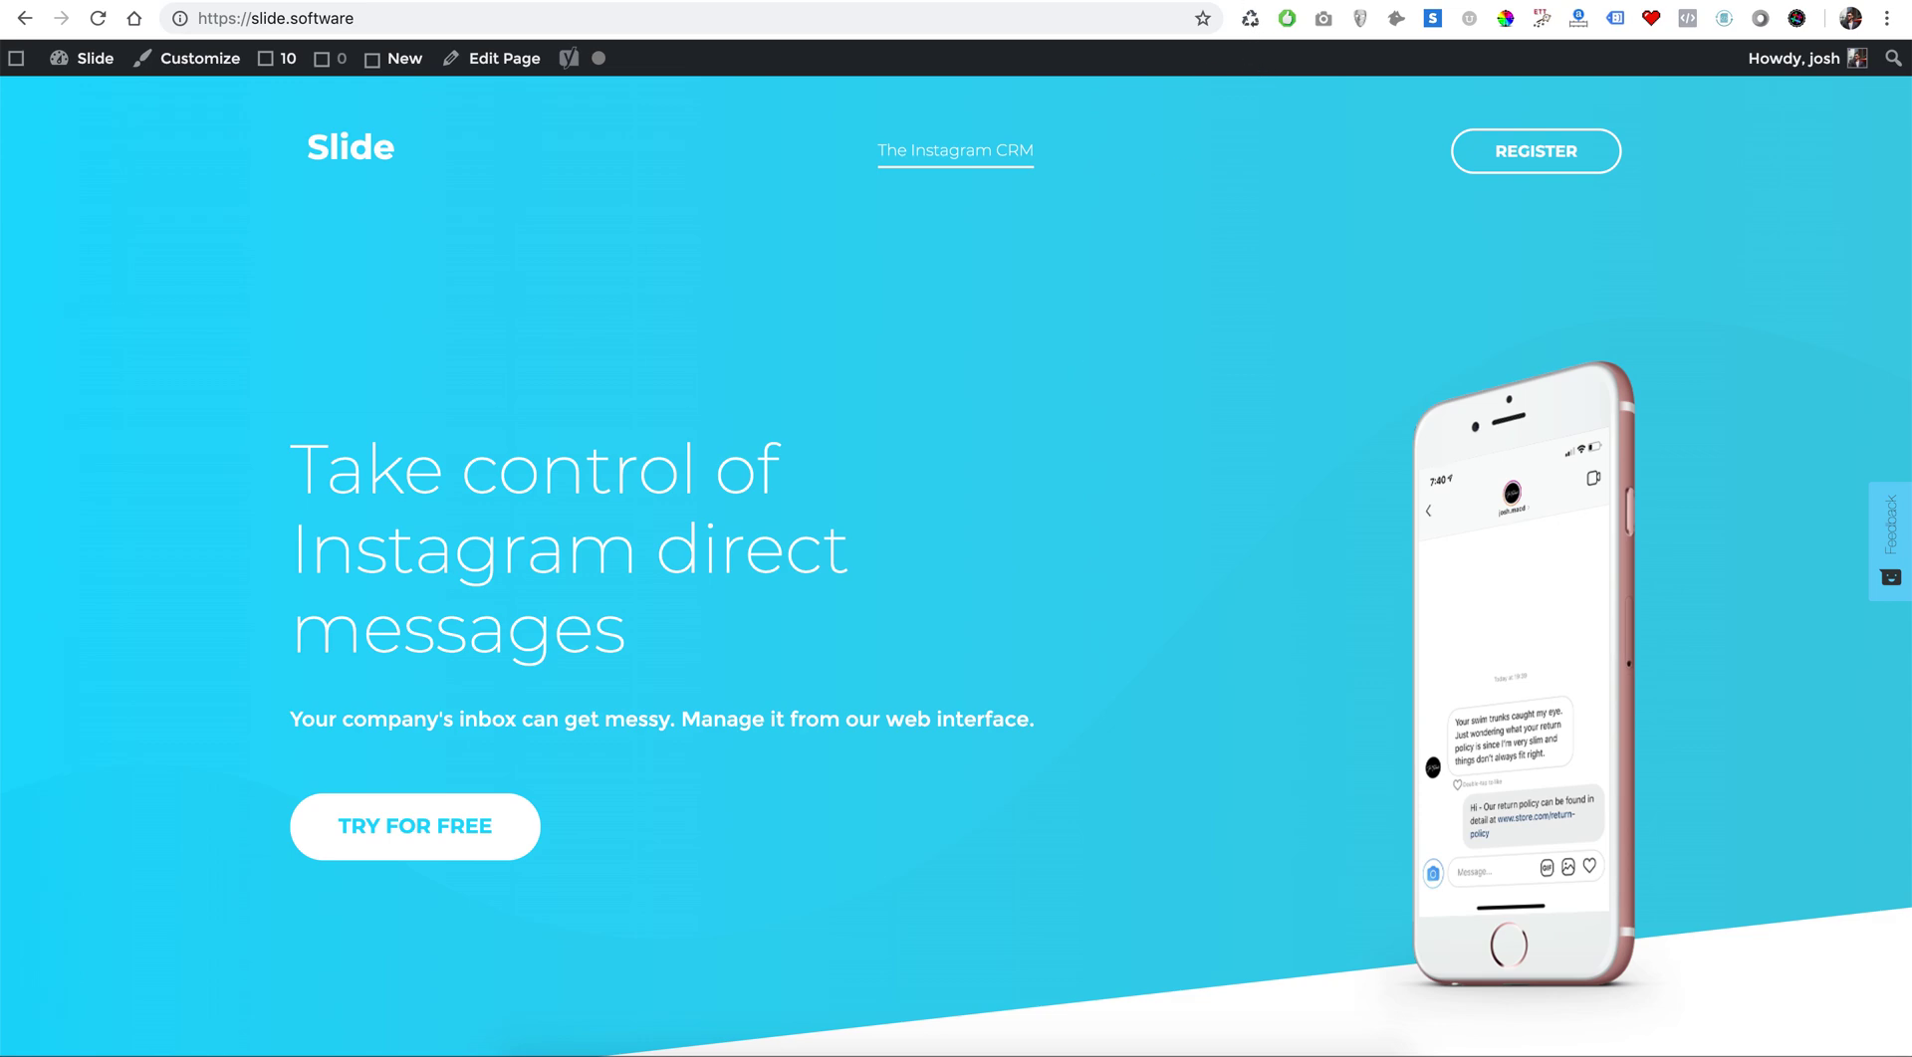
# Switch to the Slide web app and review the monthly conversation plans offered in the billing settings
pyautogui.hotkey('ctrl', 'Tab')
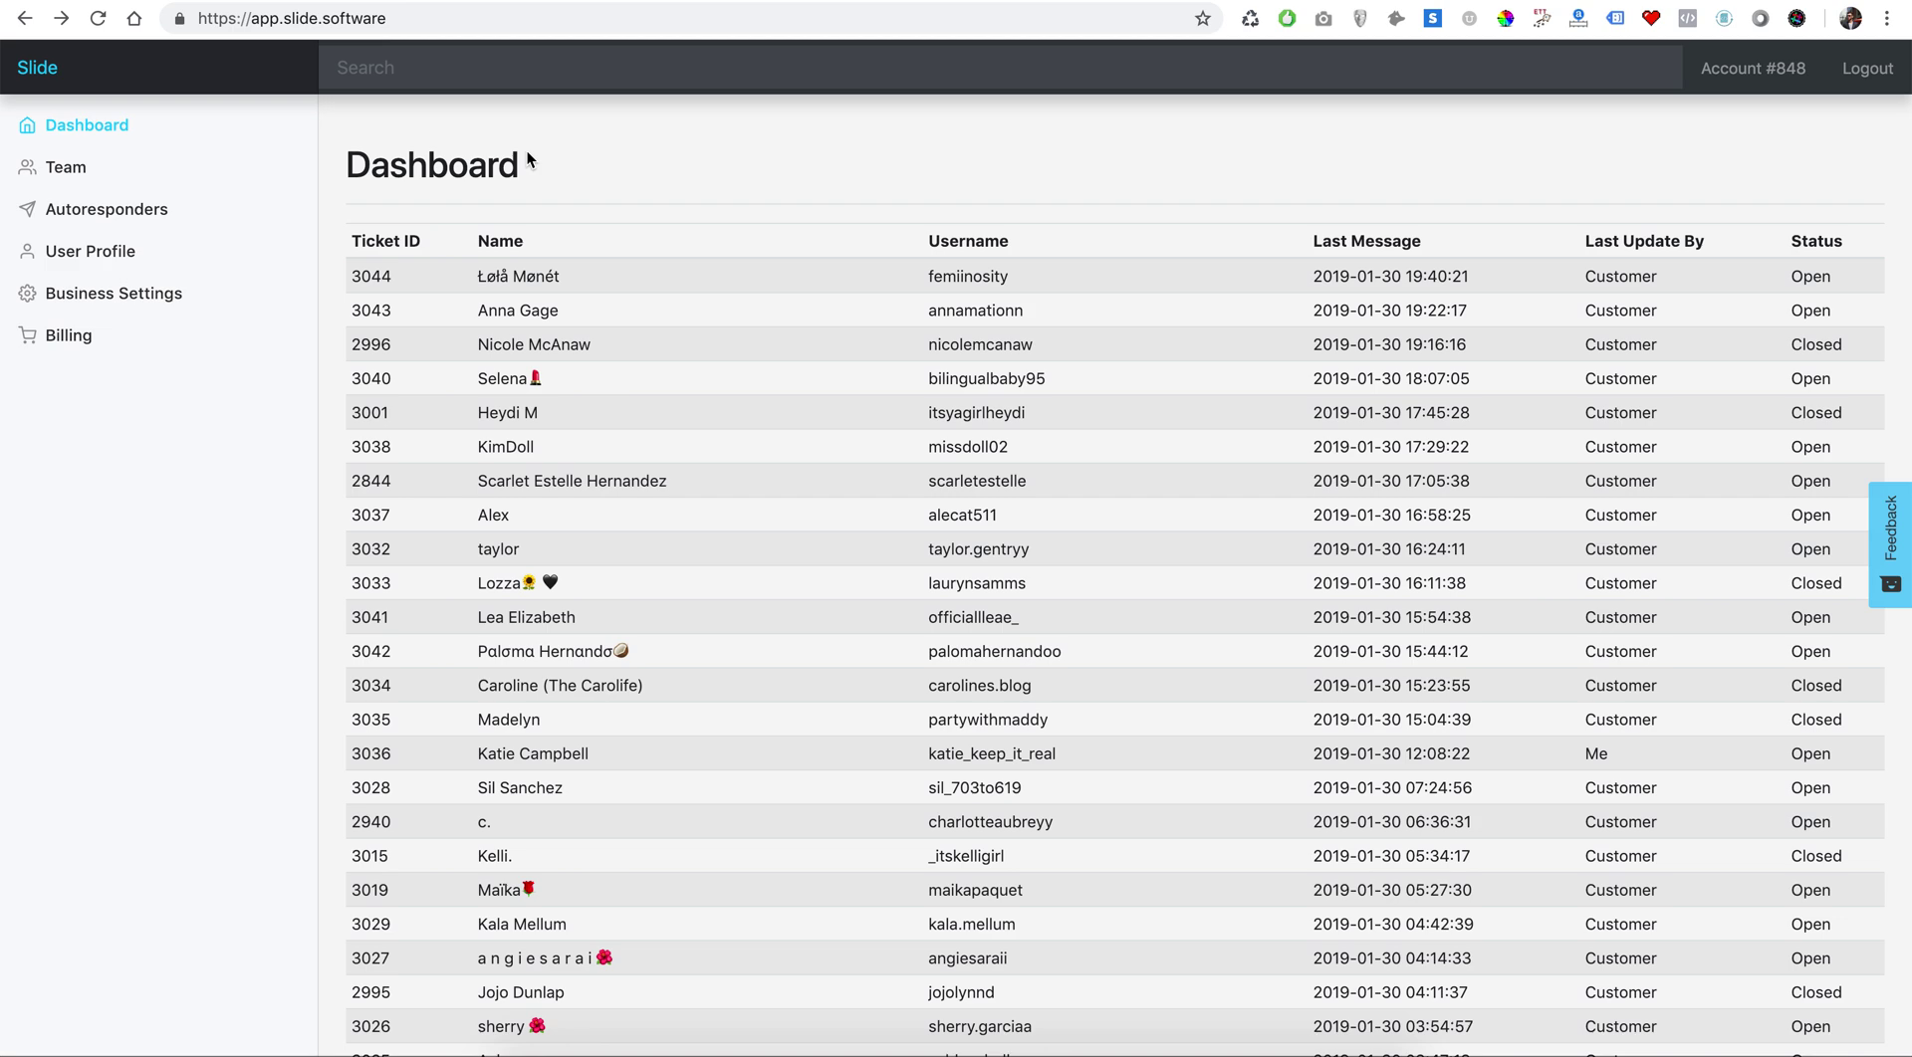
pyautogui.click(112, 335)
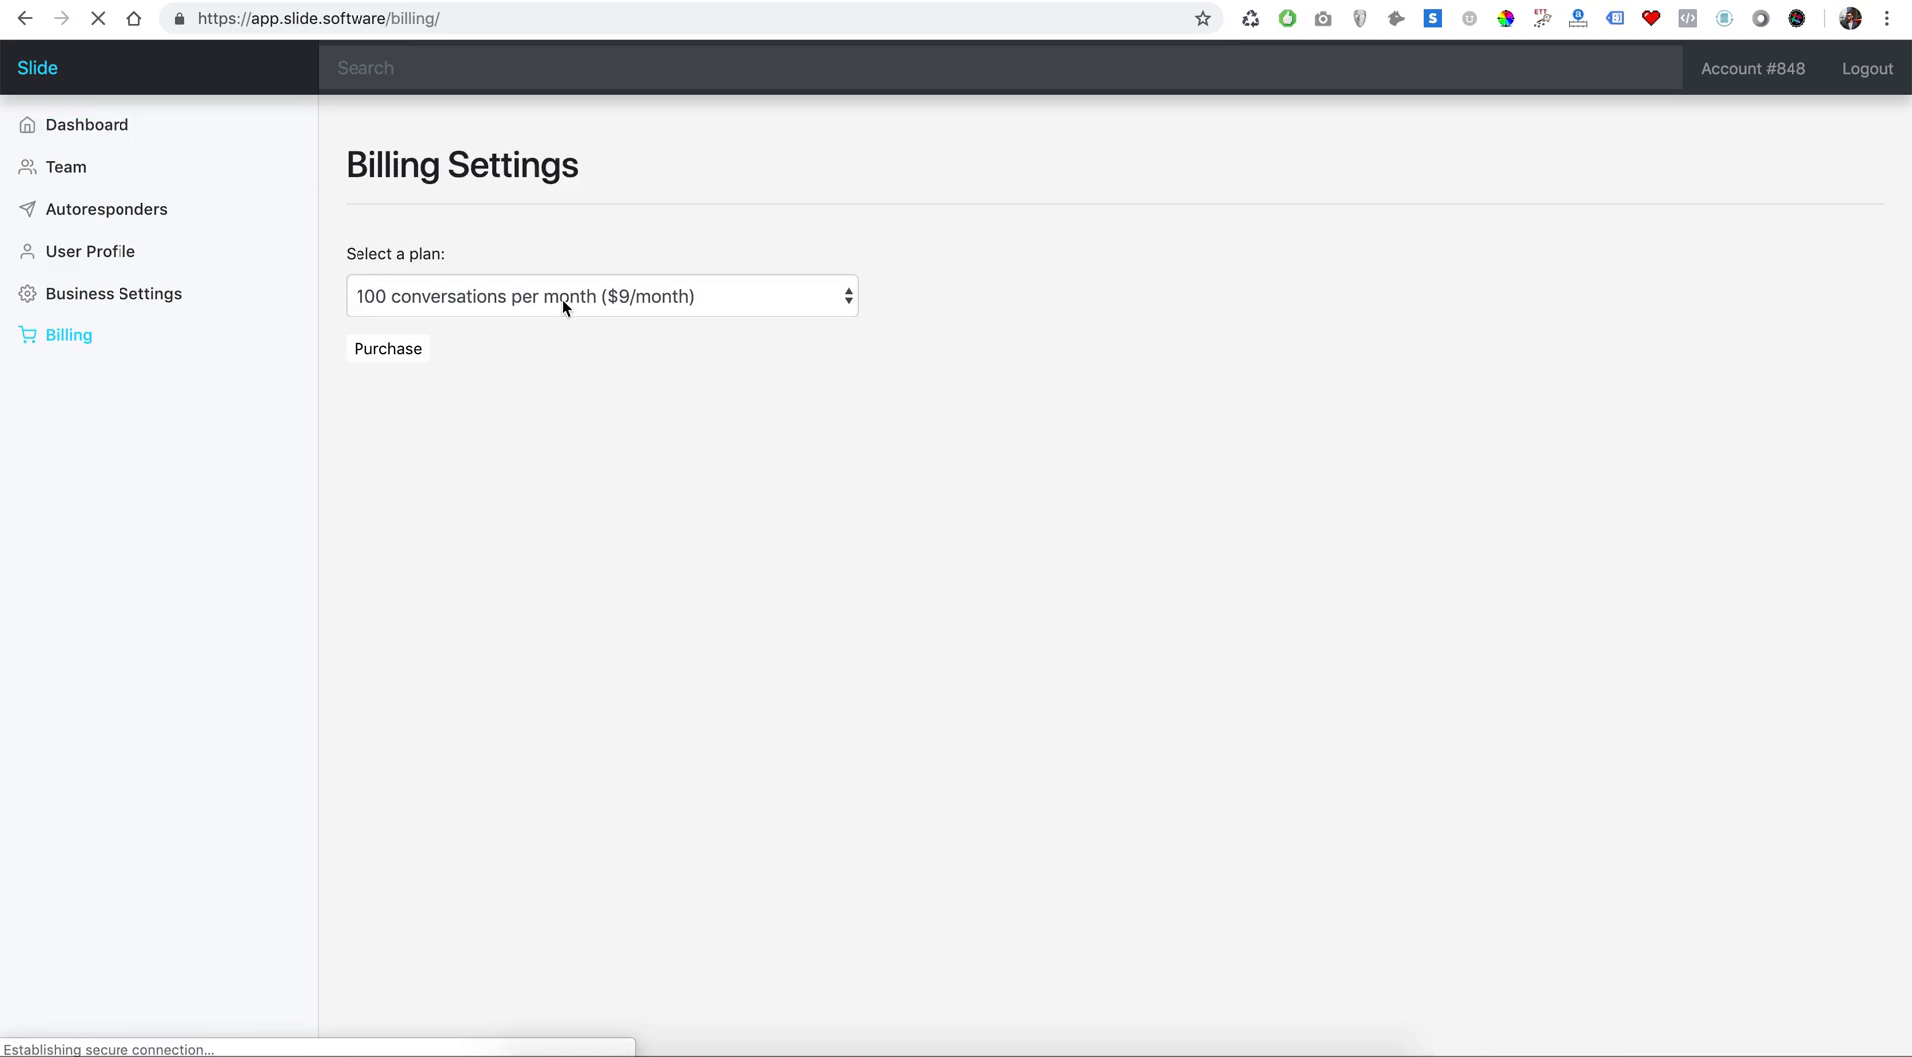
pyautogui.click(561, 299)
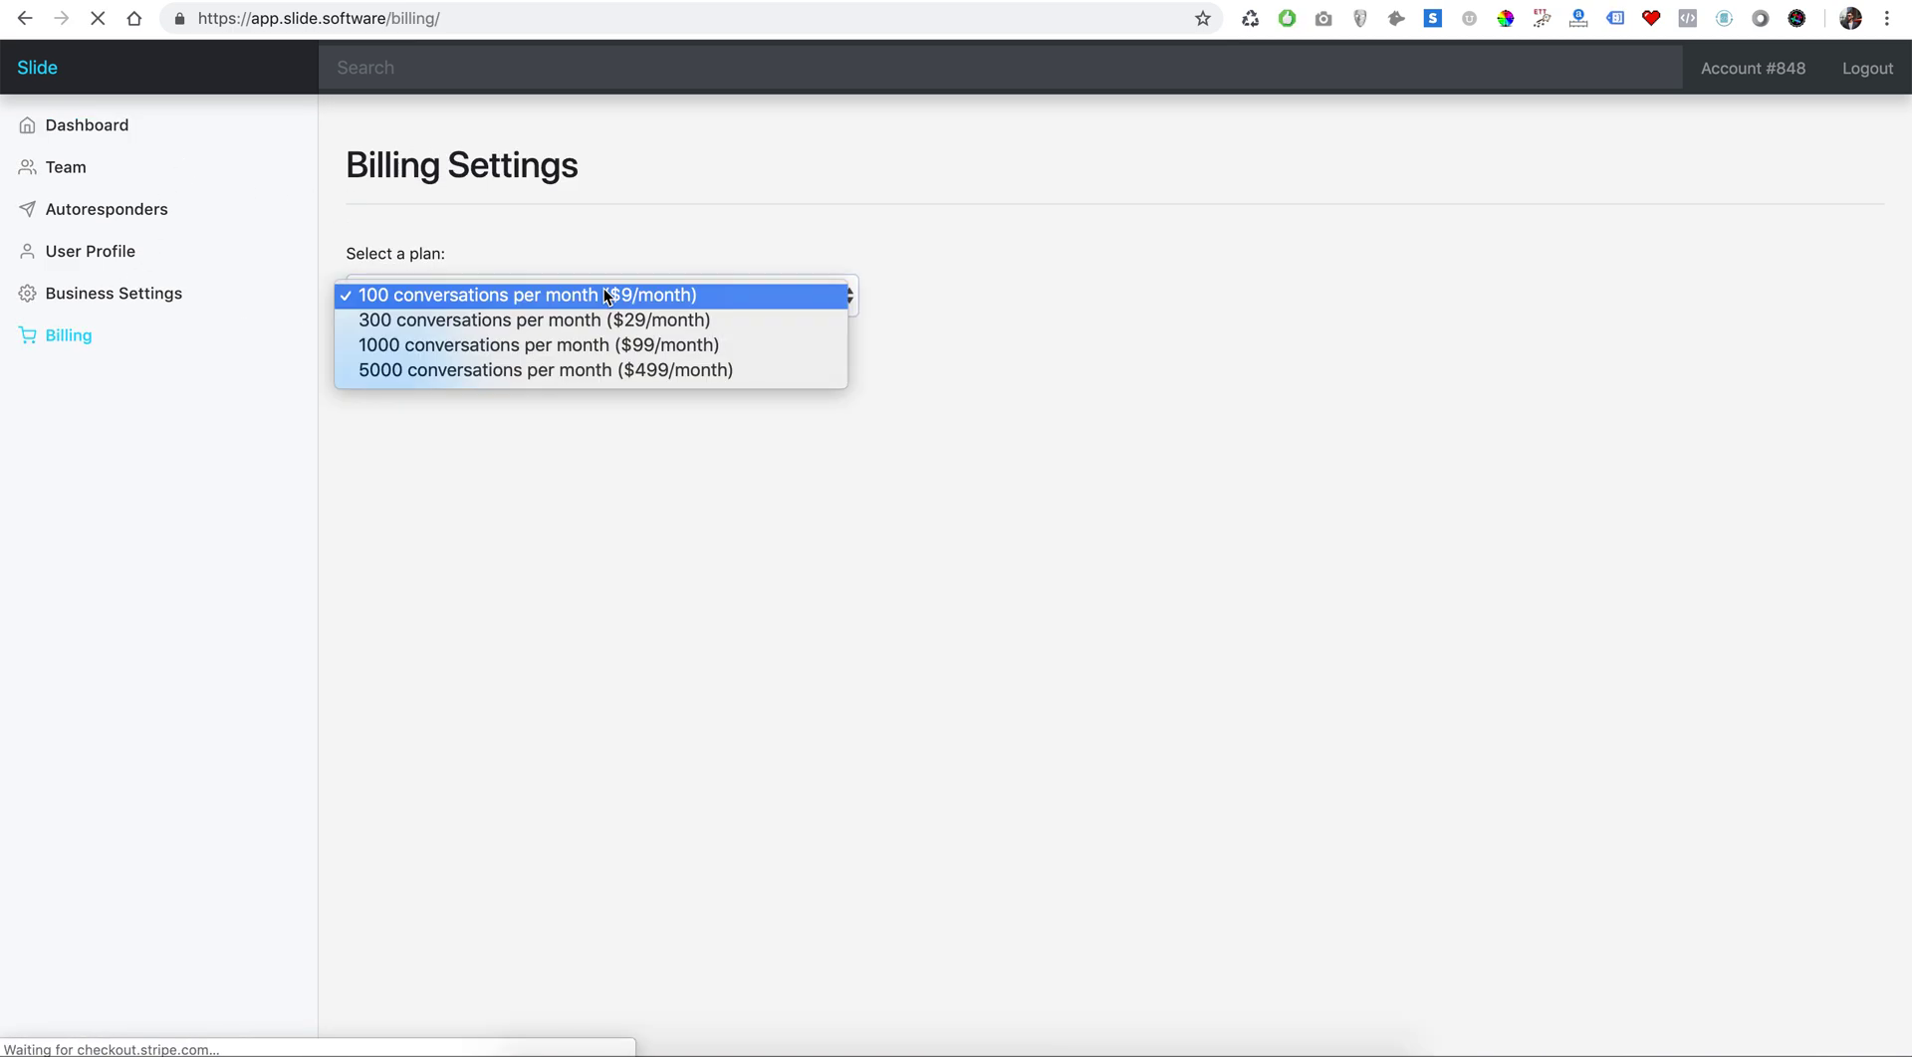
pyautogui.click(588, 407)
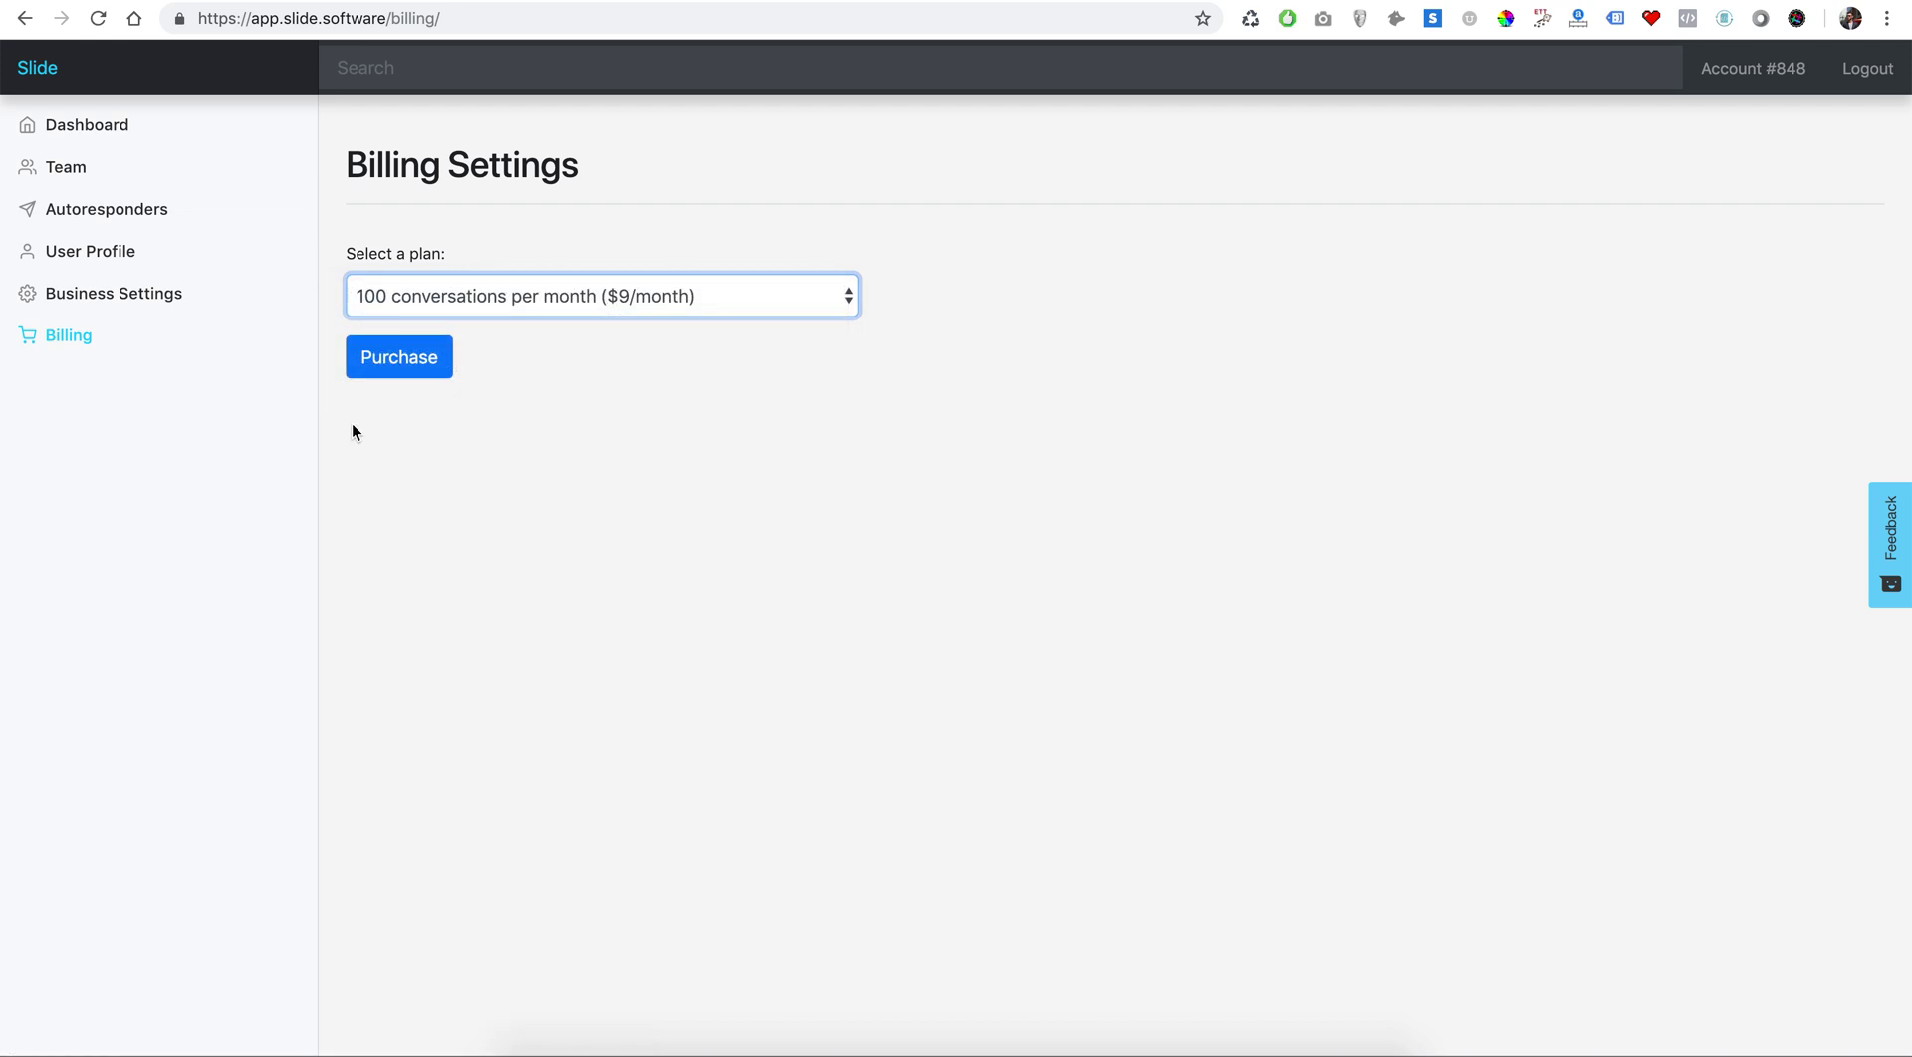
pyautogui.click(564, 308)
pyautogui.click(570, 302)
pyautogui.click(627, 199)
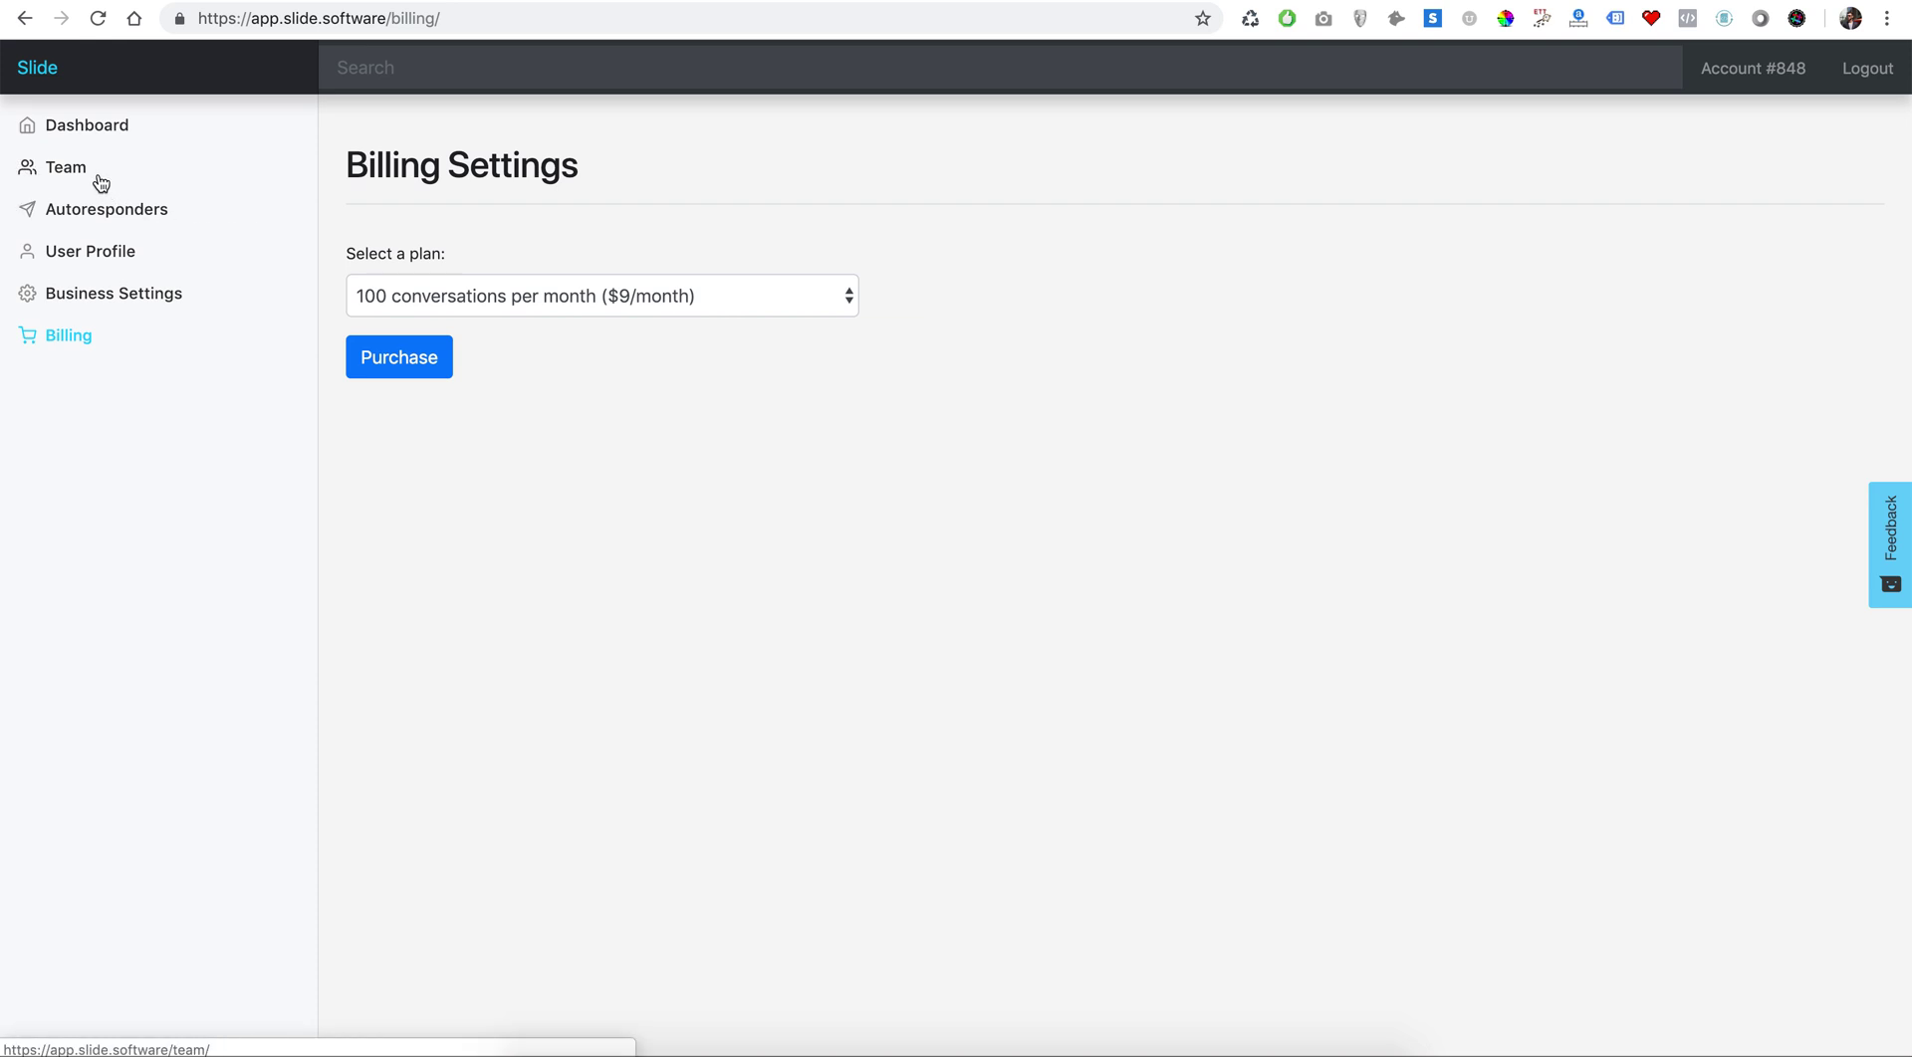
# Return to the dashboard, highlight the row of ticket 3036 in the ticket list, and view that ticket's conversation
pyautogui.click(147, 141)
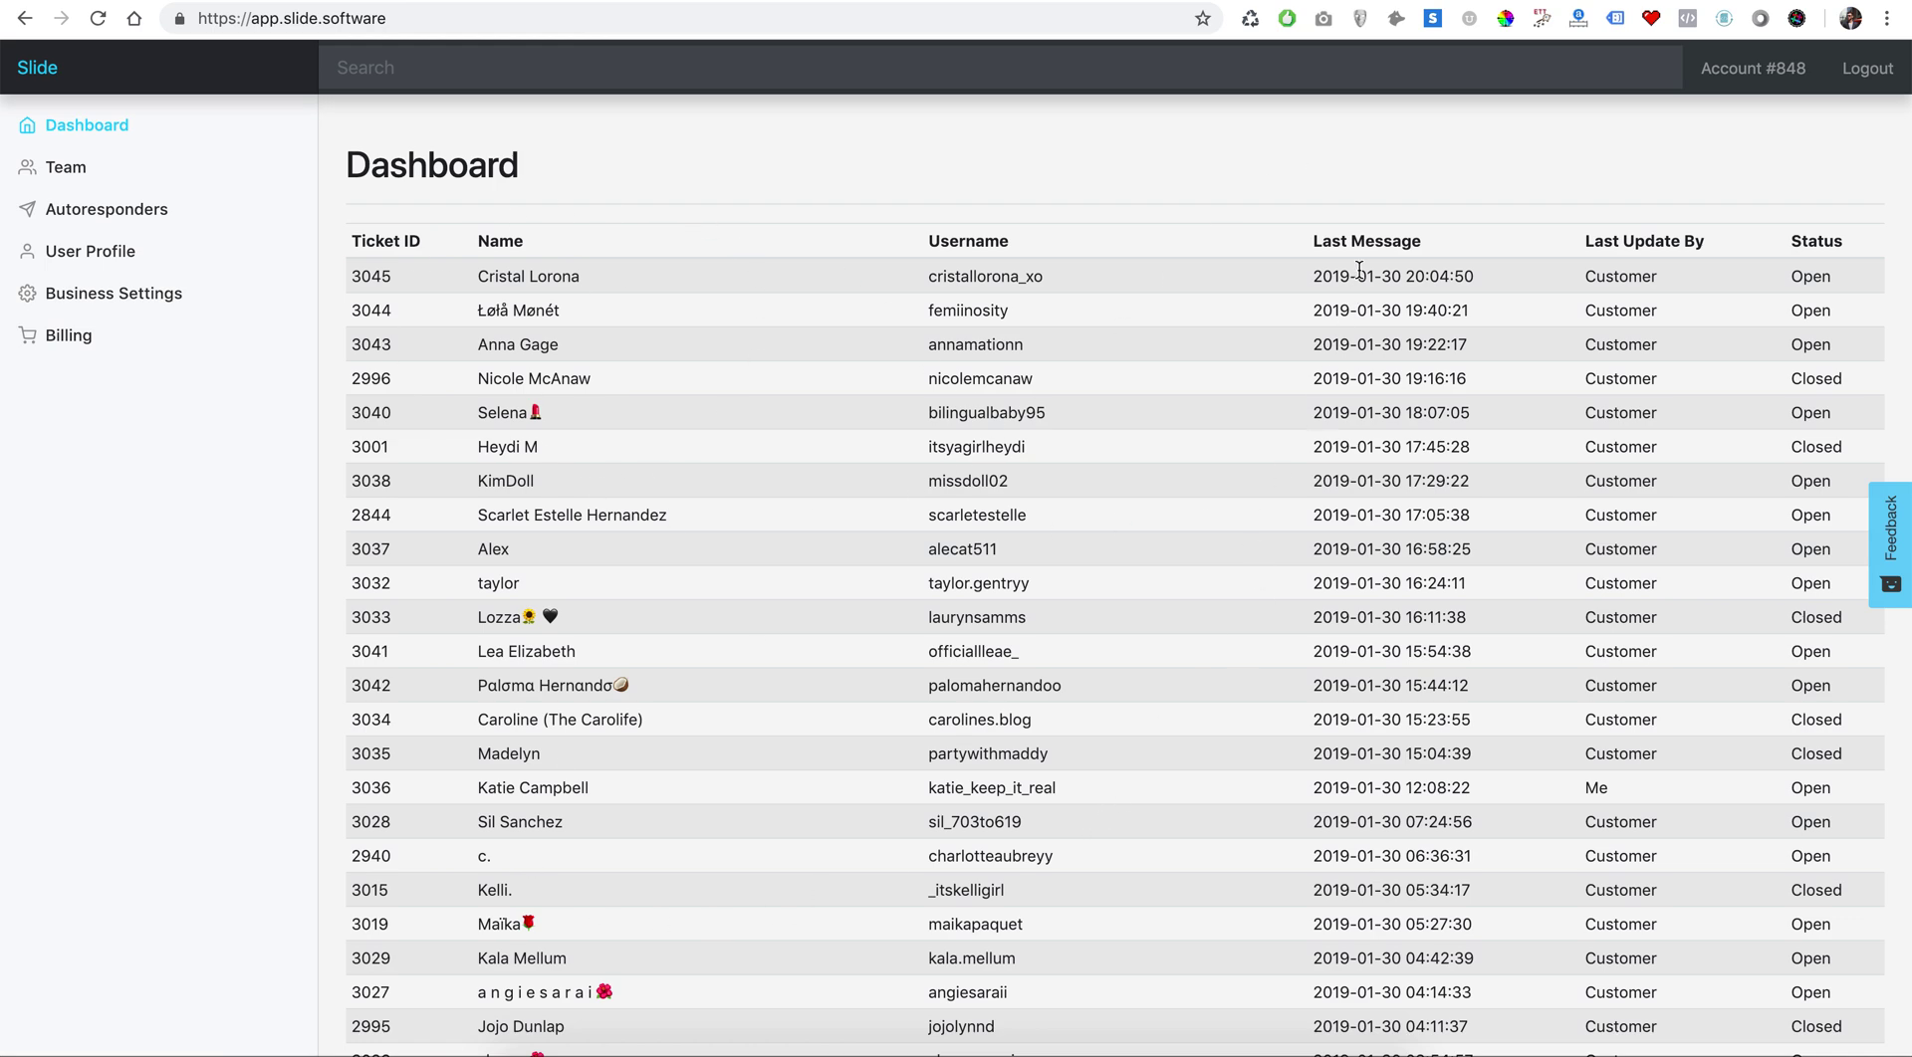
pyautogui.click(1371, 187)
pyautogui.moveTo(1627, 789); pyautogui.dragTo(356, 791)
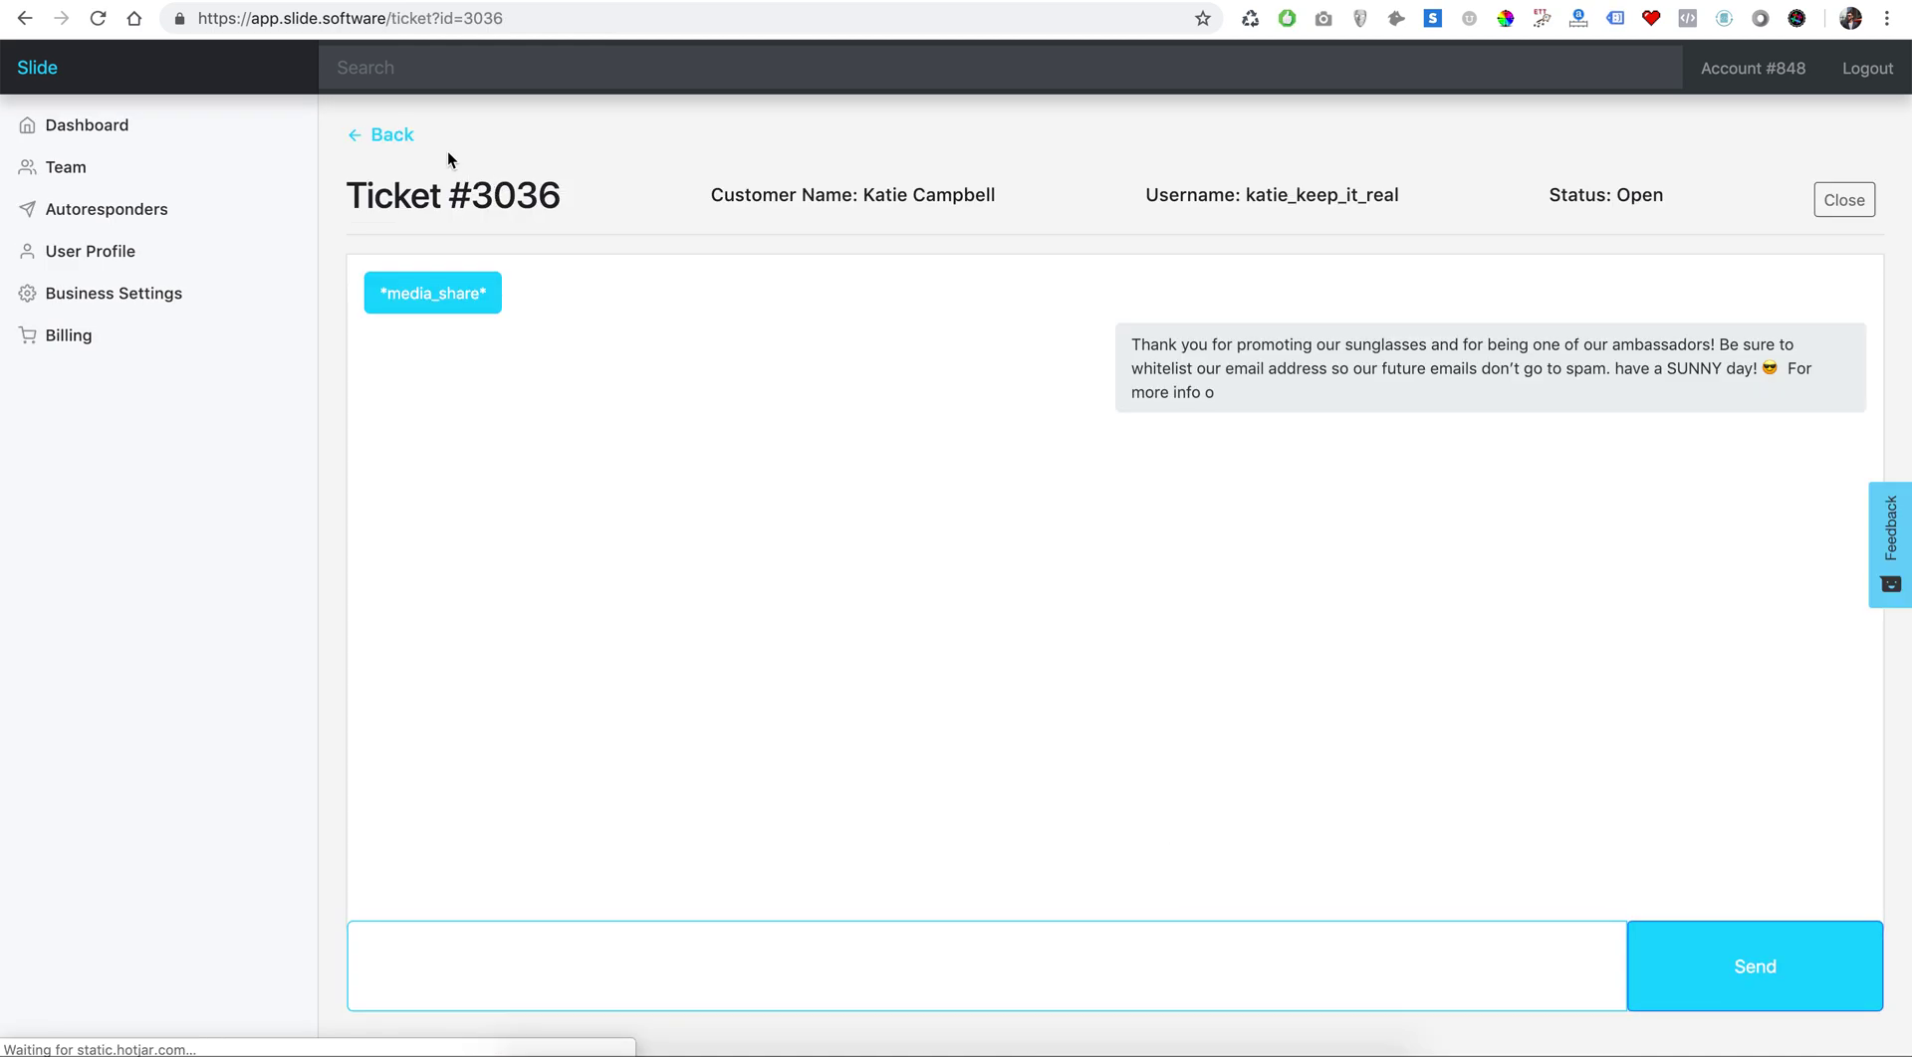
pyautogui.click(409, 149)
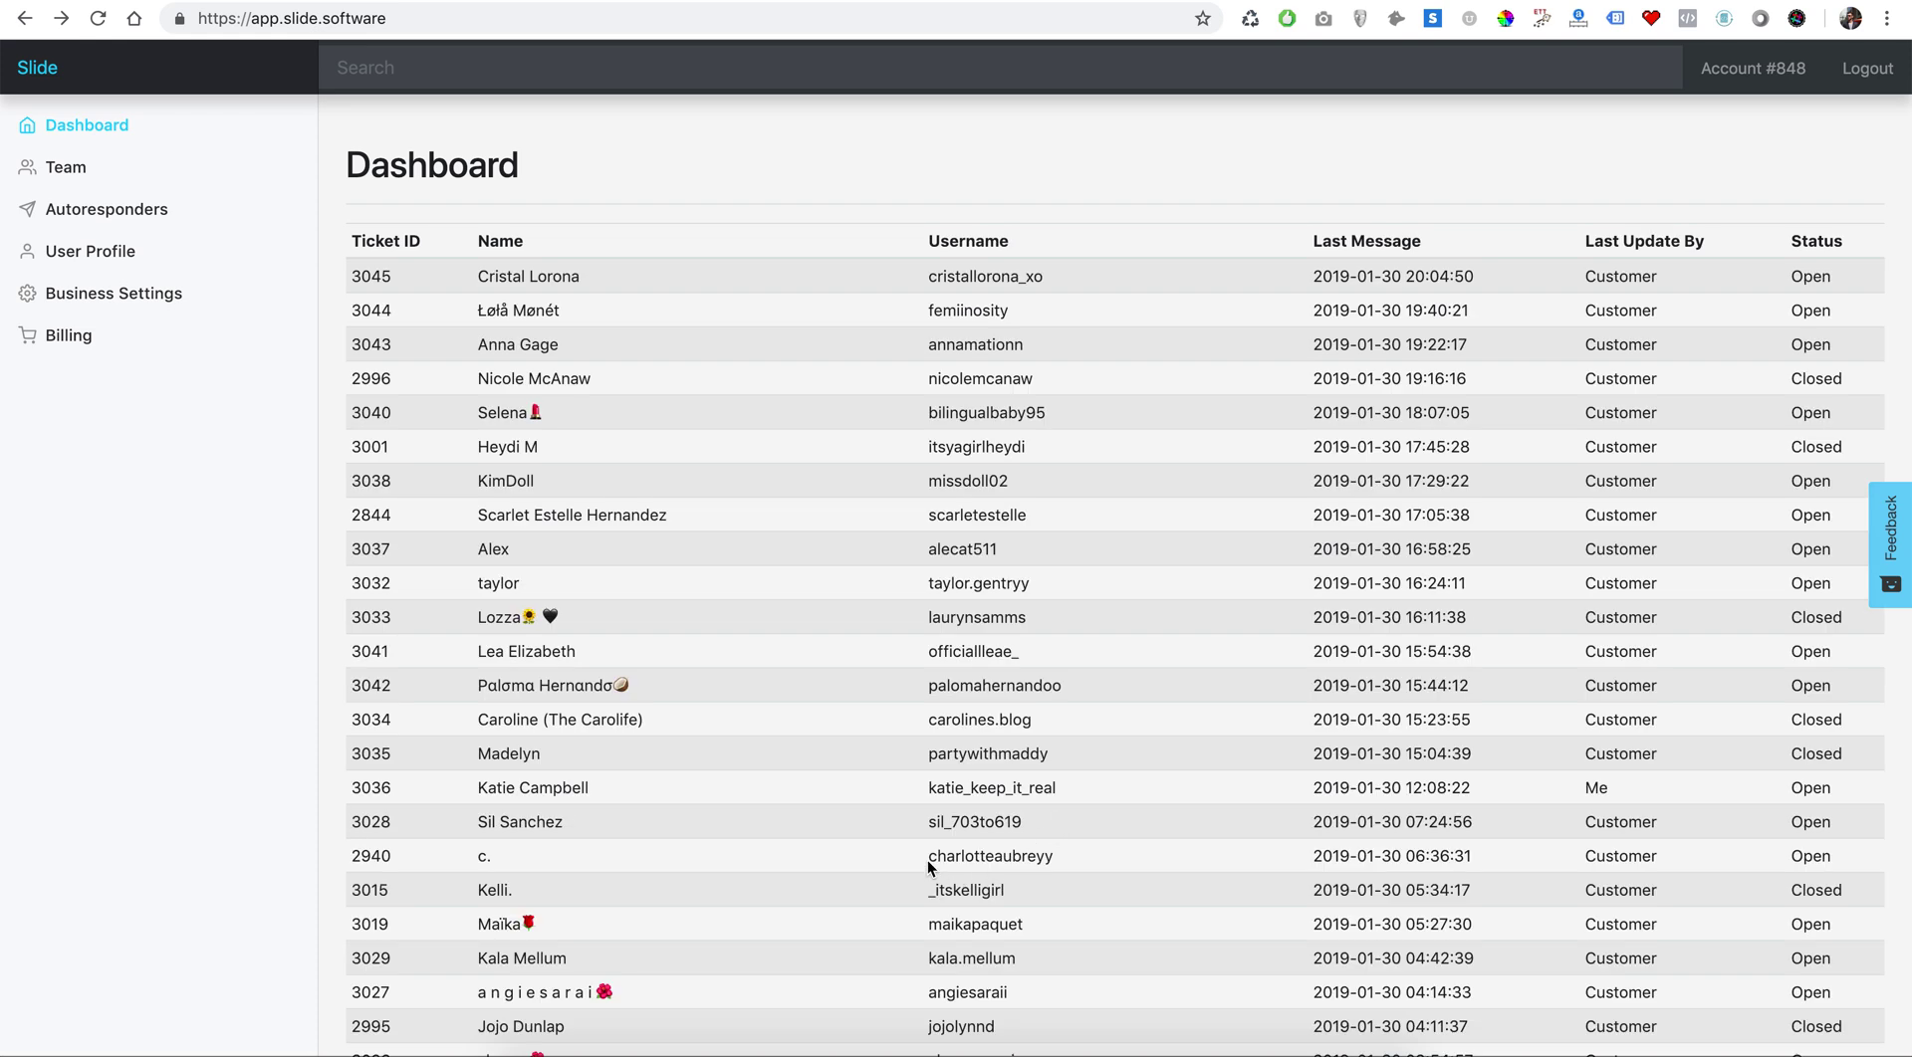
# Reopen ticket 3036, highlight its *media_share* message, and go back to the dashboard
pyautogui.click(1099, 784)
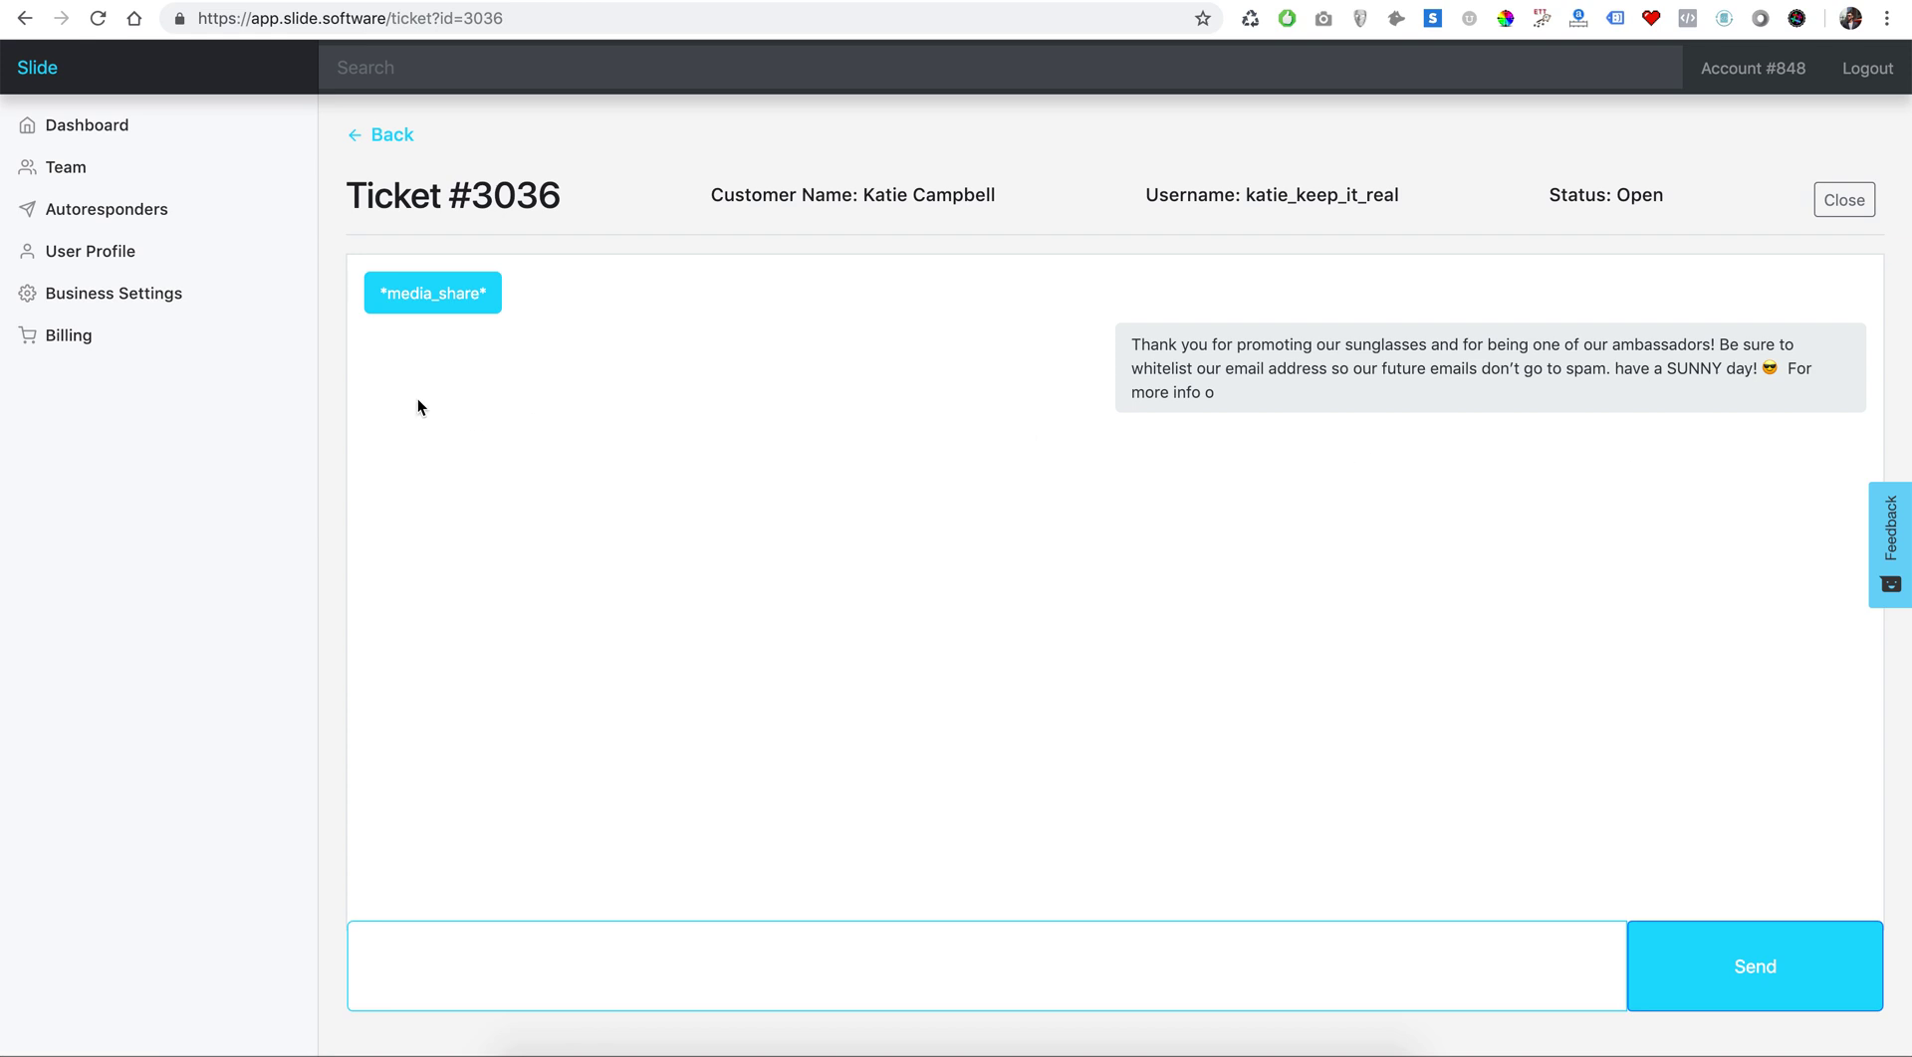
pyautogui.moveTo(373, 294); pyautogui.dragTo(488, 293)
pyautogui.click(380, 297)
pyautogui.click(383, 295)
pyautogui.moveTo(391, 296); pyautogui.dragTo(480, 294)
pyautogui.click(488, 293)
pyautogui.moveTo(488, 293); pyautogui.dragTo(367, 292)
pyautogui.click(389, 293)
pyautogui.click(394, 138)
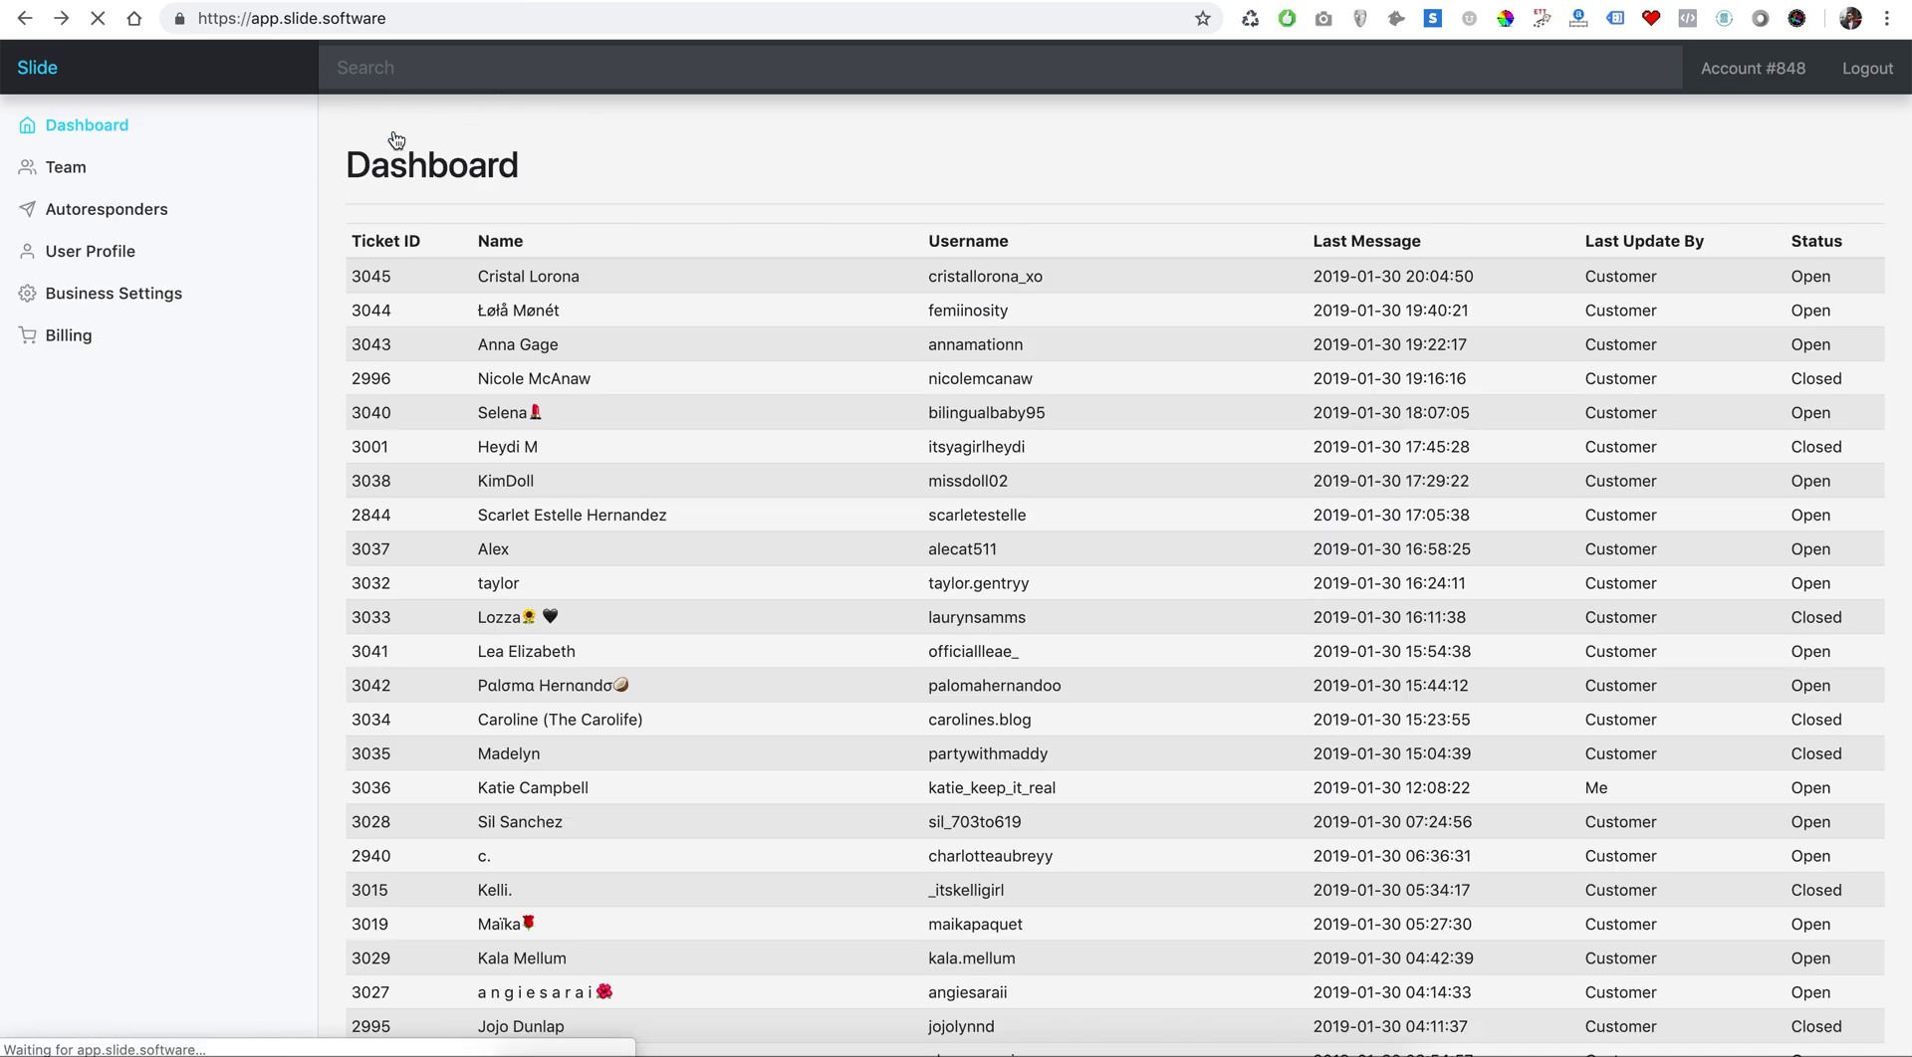
# Open ticket 3045, highlight its *reel_share* message, and return to the ticket list
pyautogui.click(763, 285)
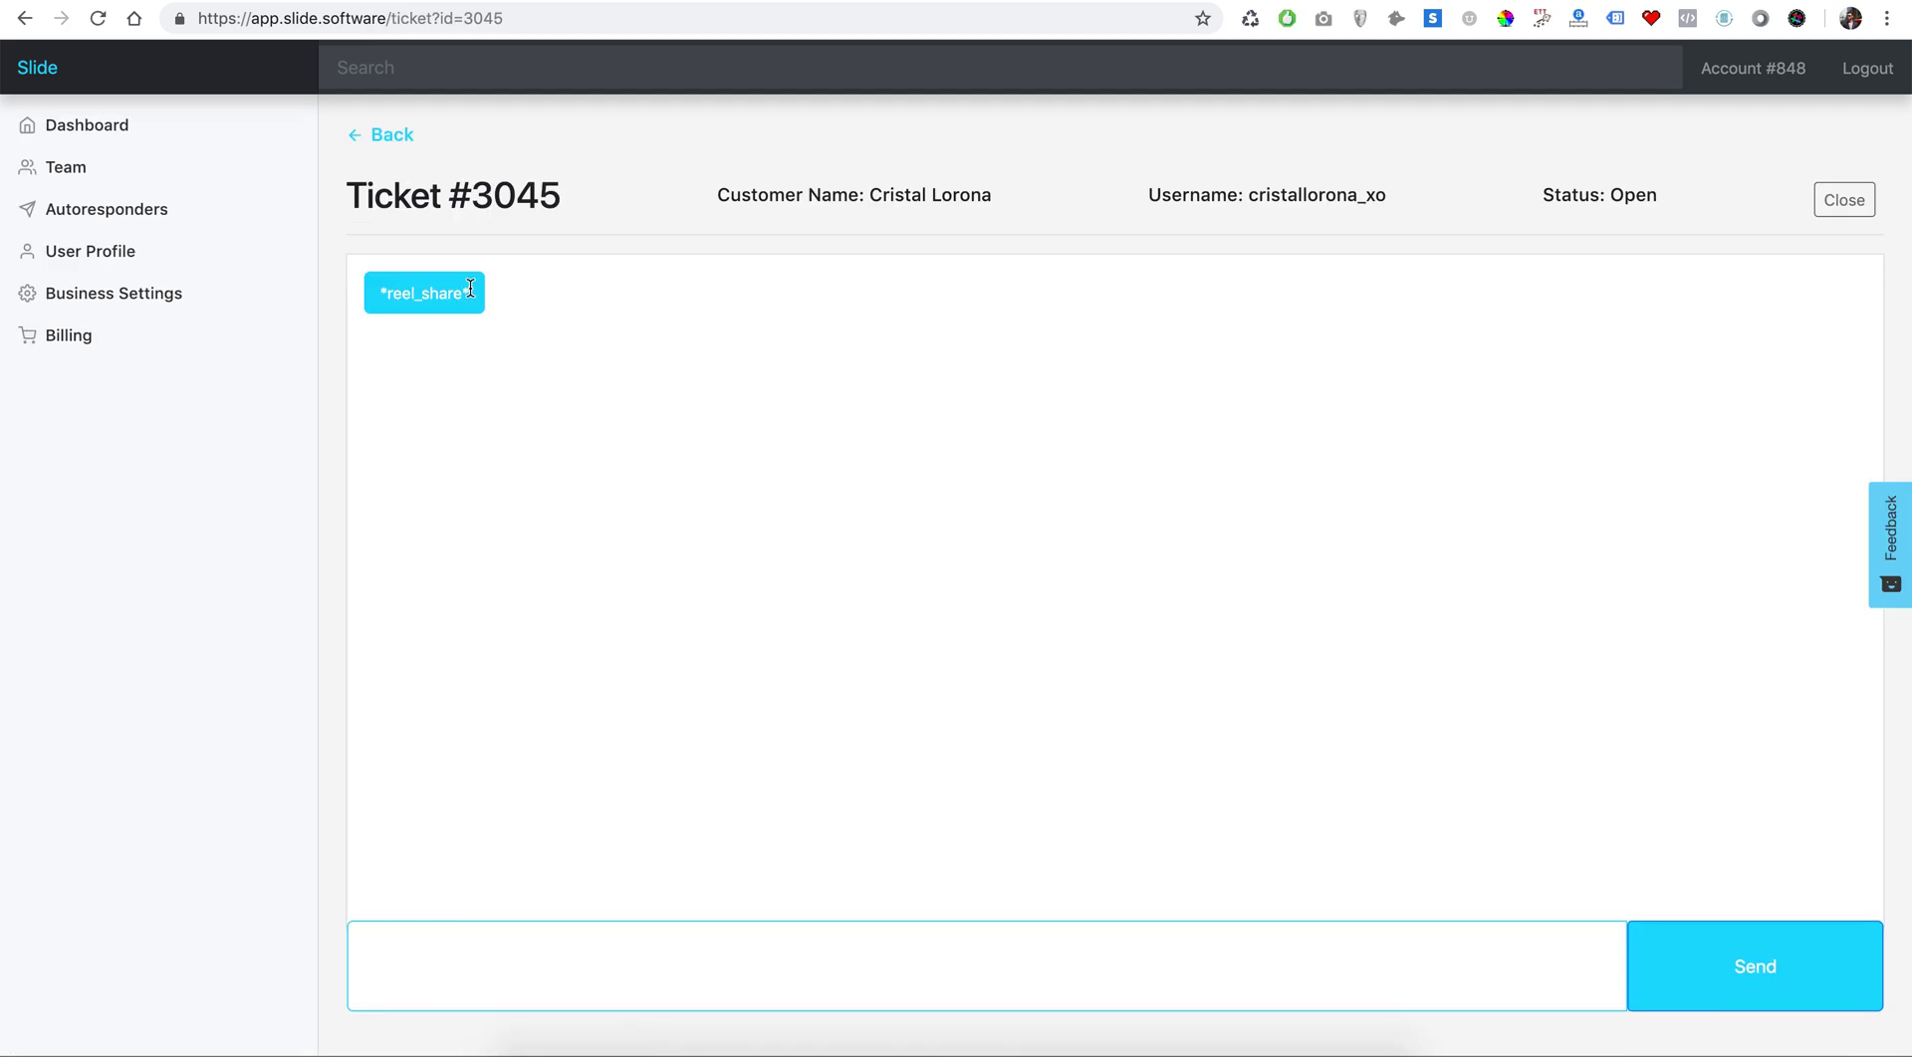
pyautogui.moveTo(470, 289); pyautogui.dragTo(369, 289)
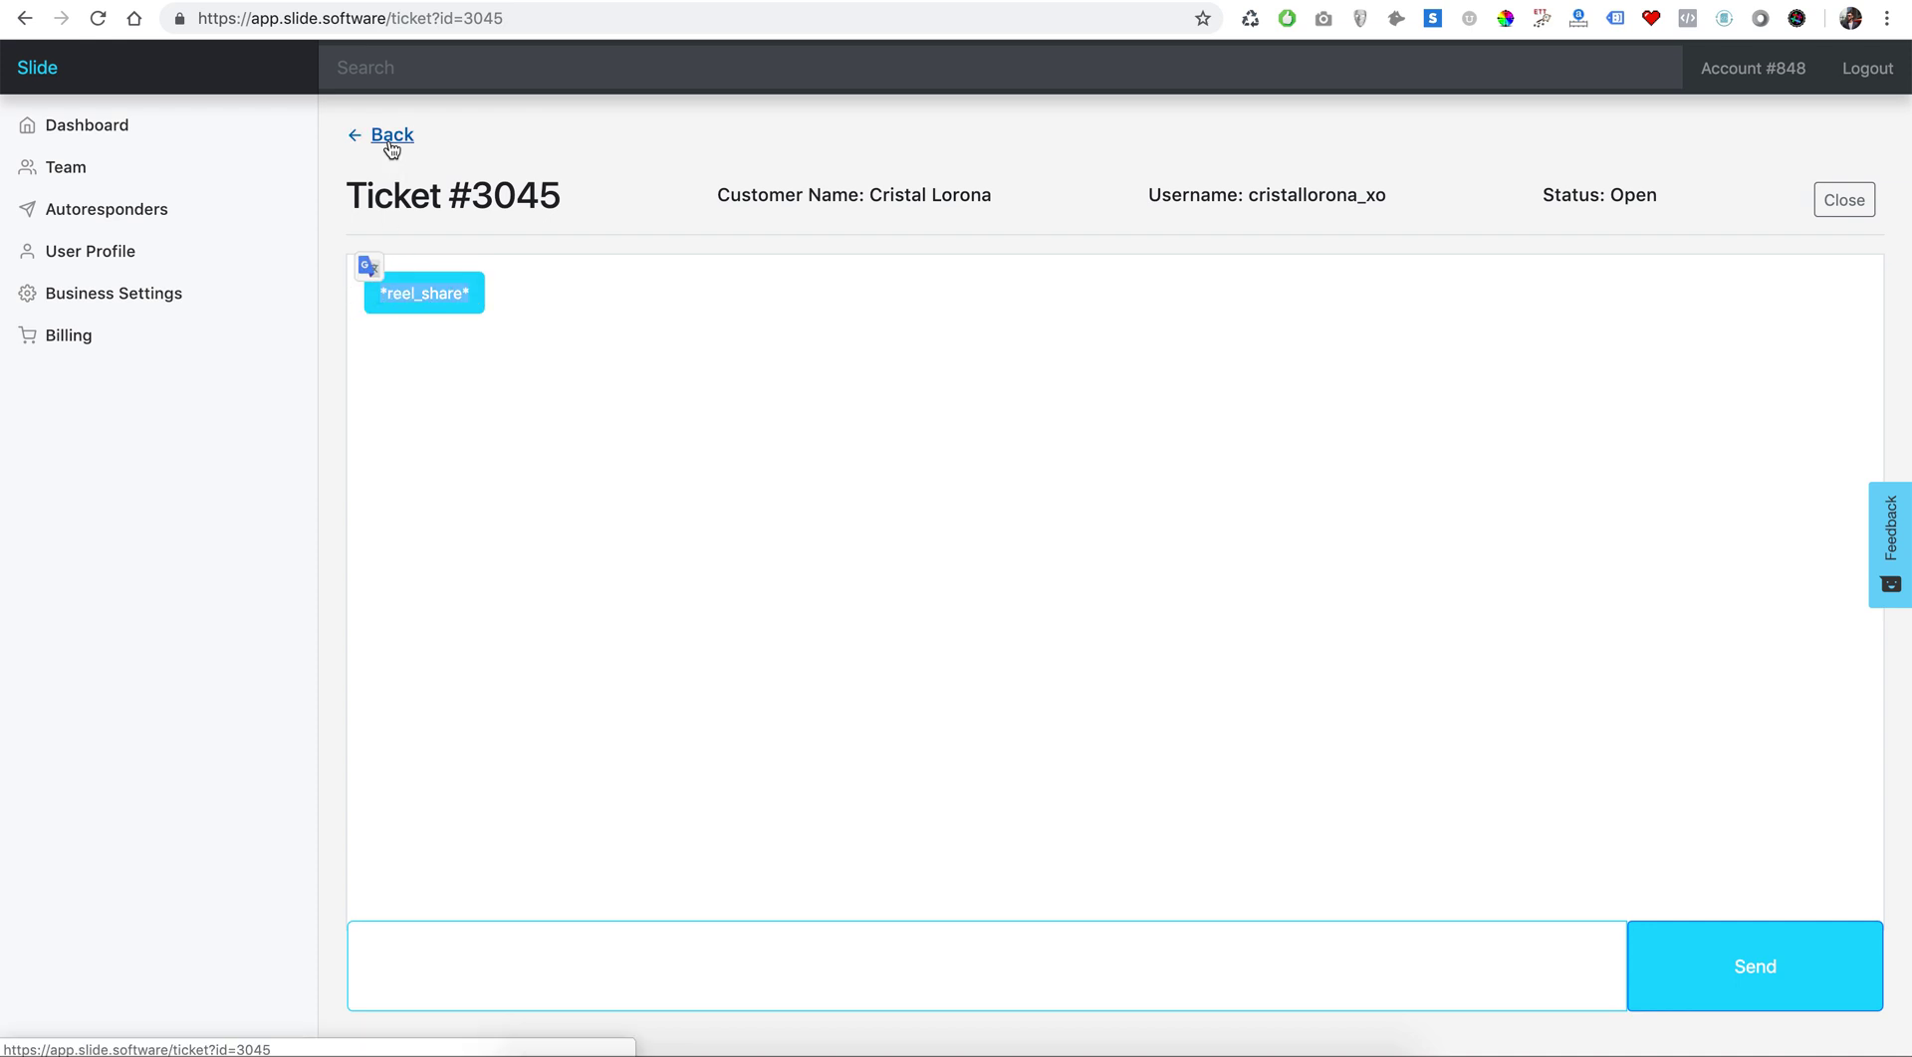
pyautogui.click(391, 139)
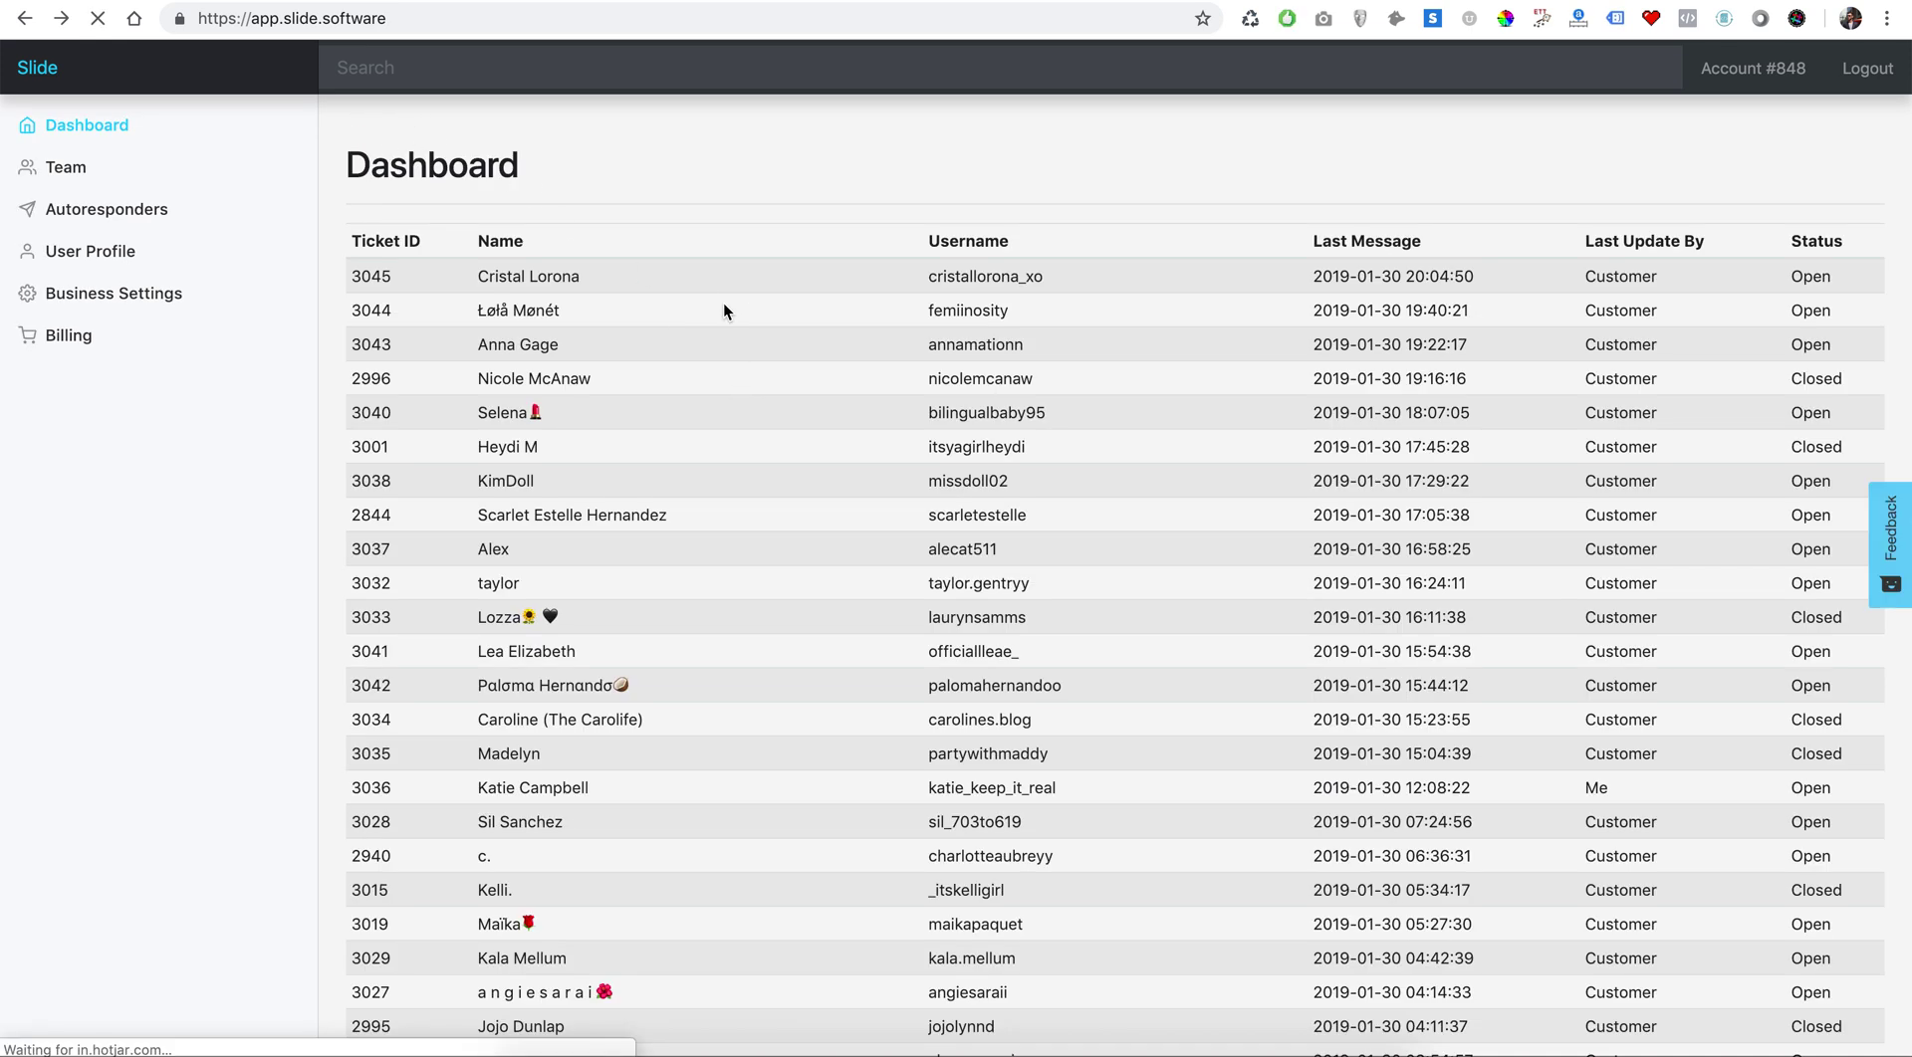
# Open ticket 3044, highlight the customer's text message about their first order of shades, and leave the ticket
pyautogui.click(724, 305)
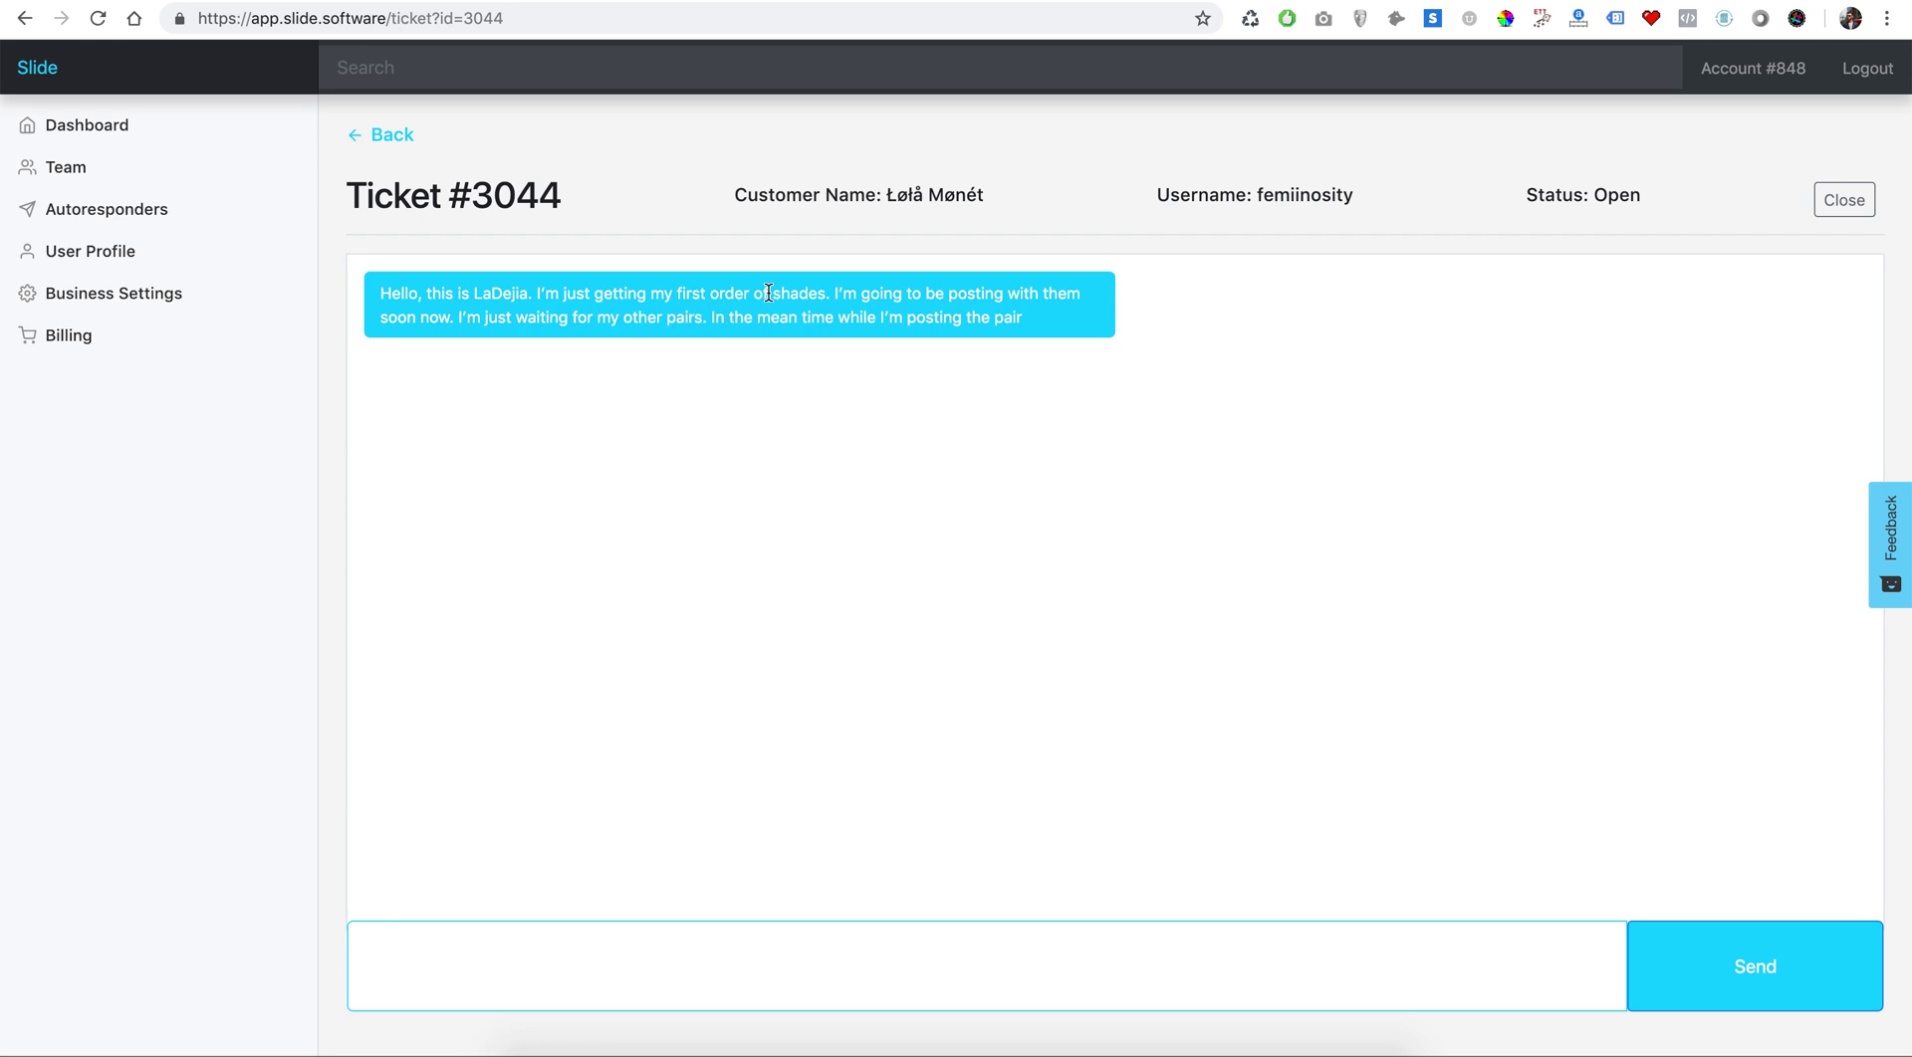
pyautogui.moveTo(1054, 316); pyautogui.dragTo(383, 303)
pyautogui.moveTo(897, 279); pyautogui.dragTo(1060, 332)
pyautogui.click(379, 142)
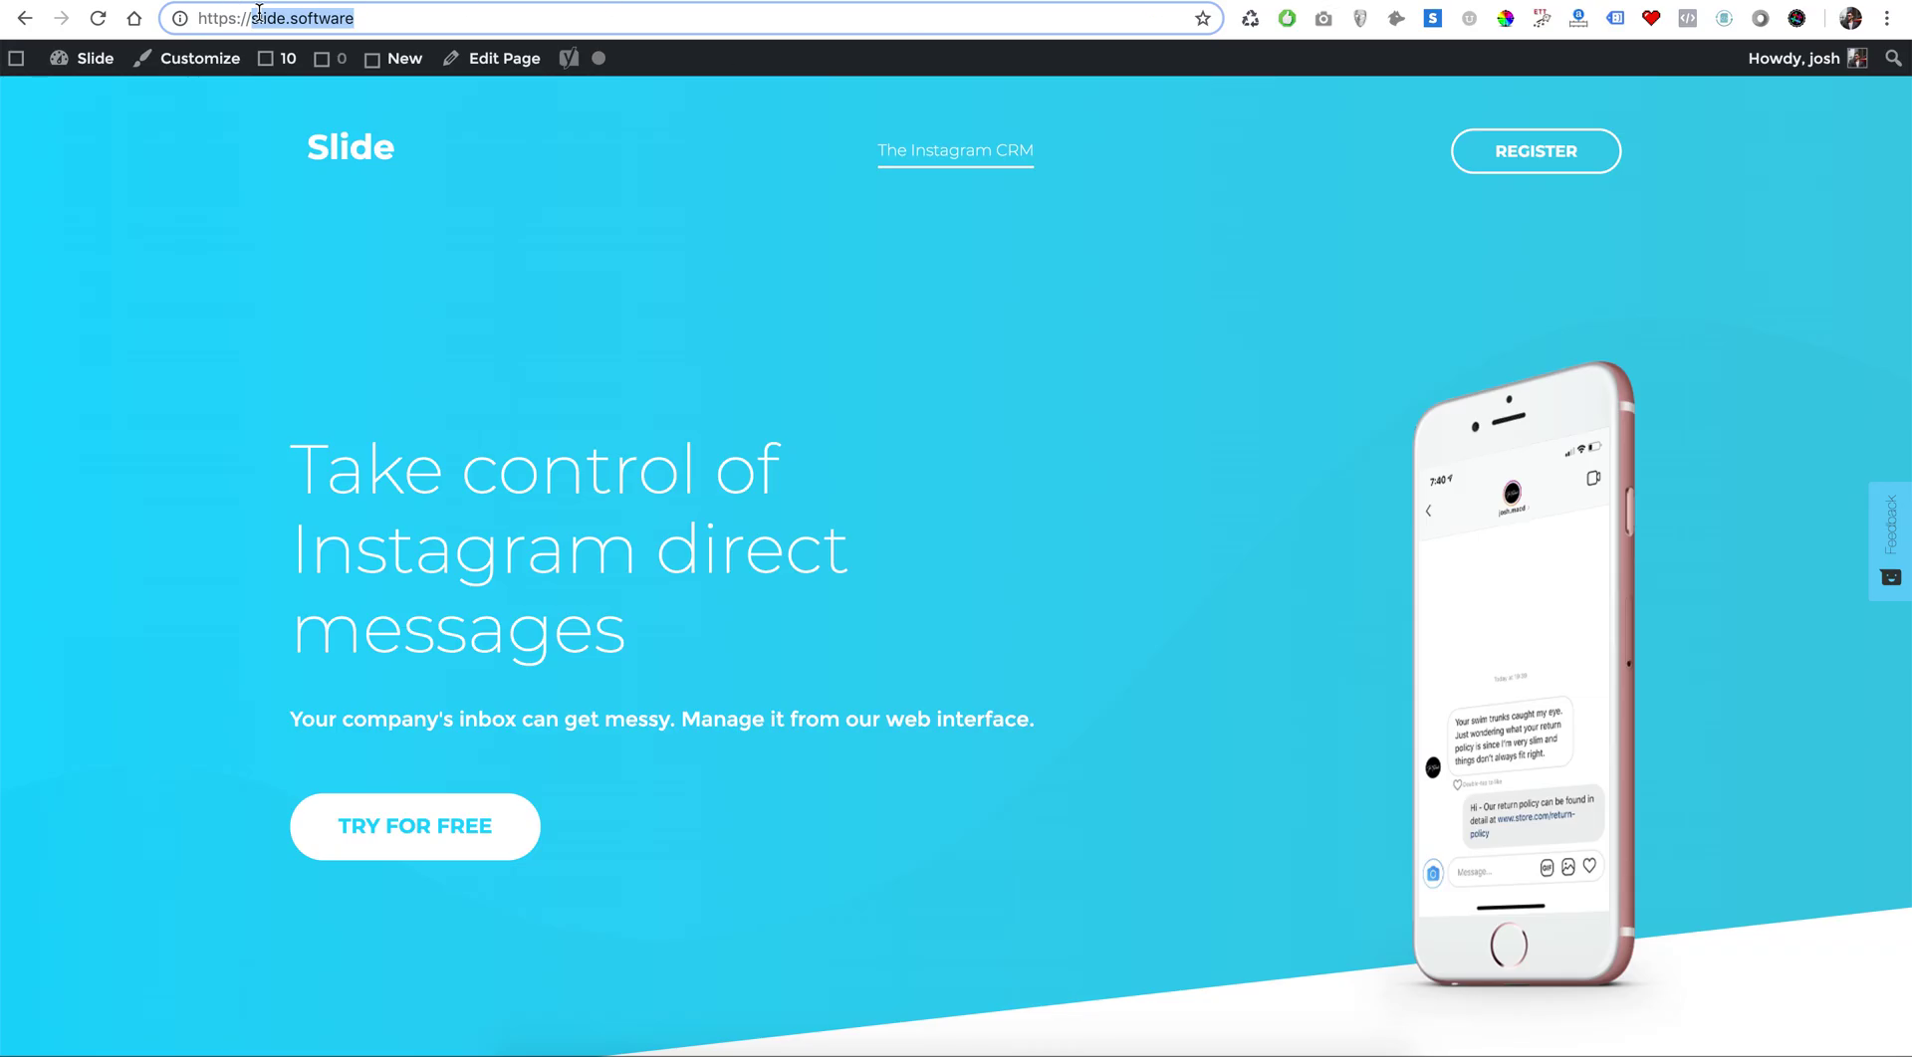
# On the slide.software landing page, highlight the site address and examine the page down to the Overview section
pyautogui.click(249, 16)
pyautogui.moveTo(250, 16); pyautogui.dragTo(438, 14)
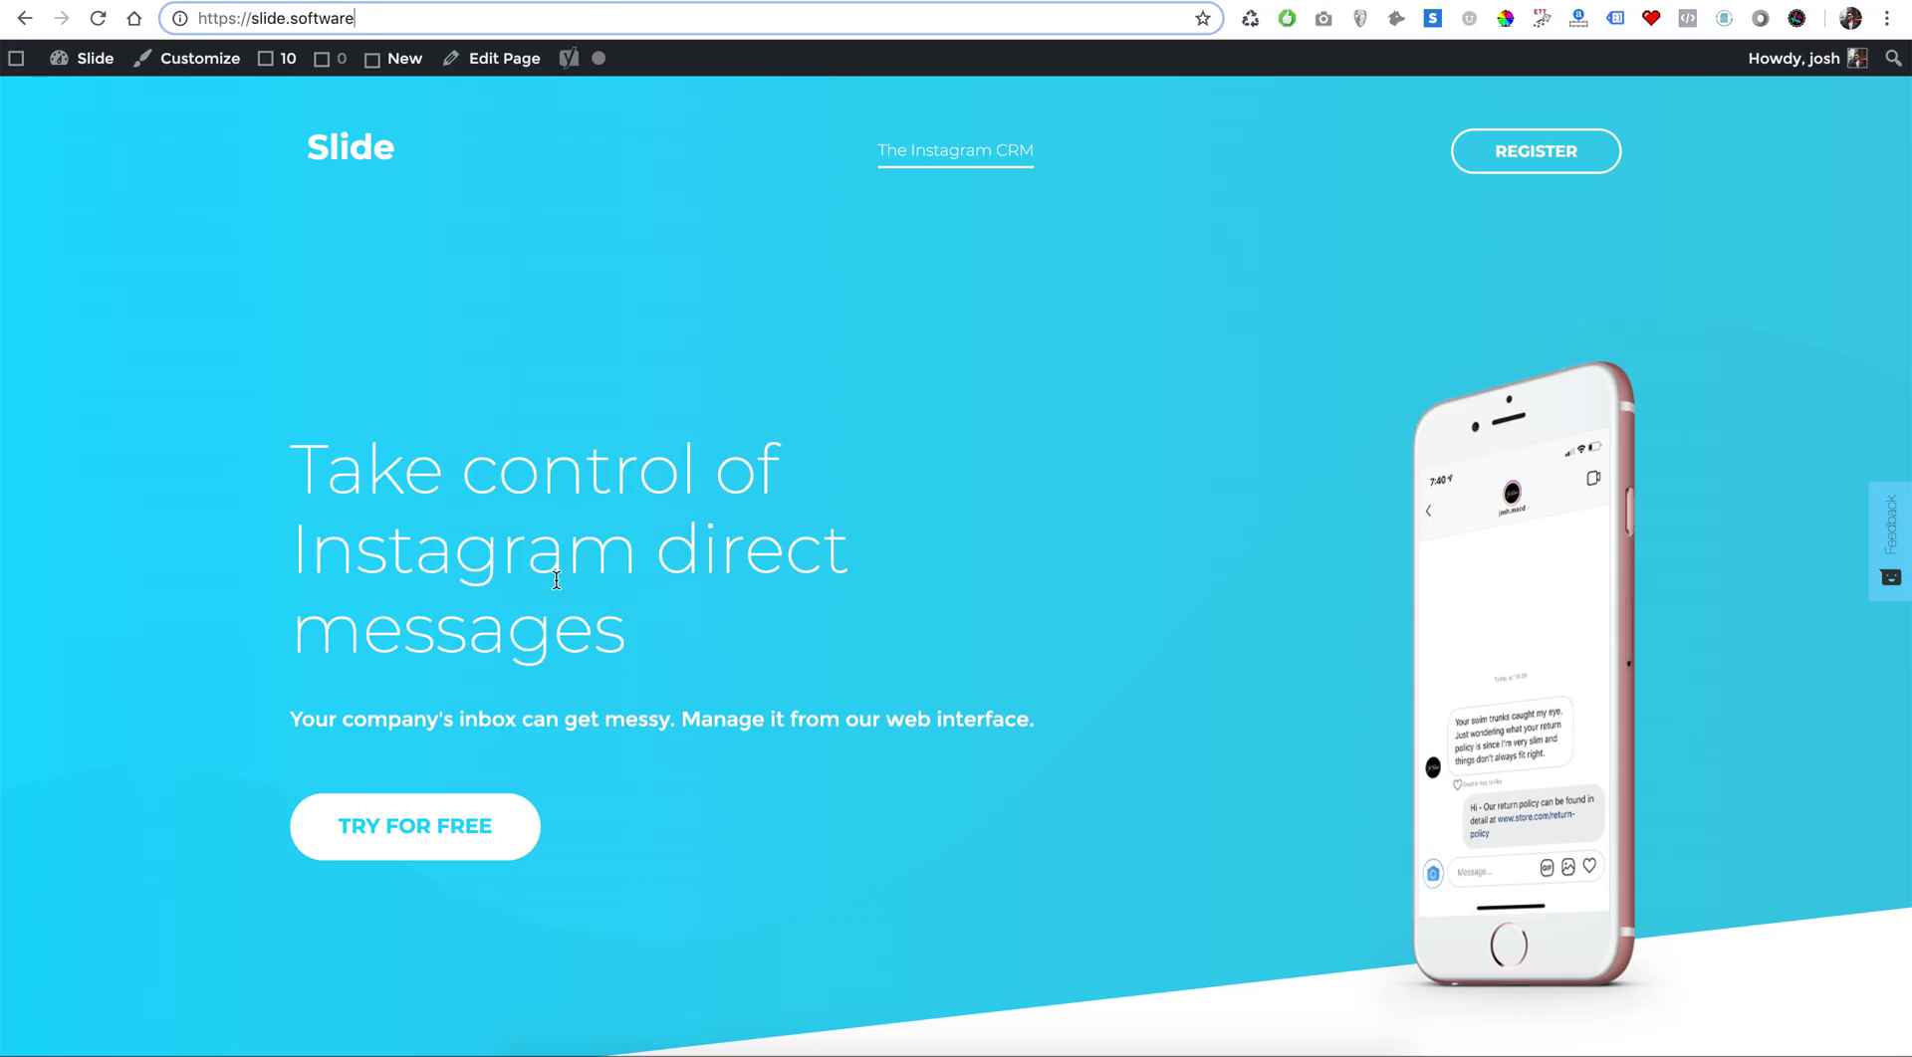
pyautogui.click(626, 621)
pyautogui.scroll(-20, 419, 829)
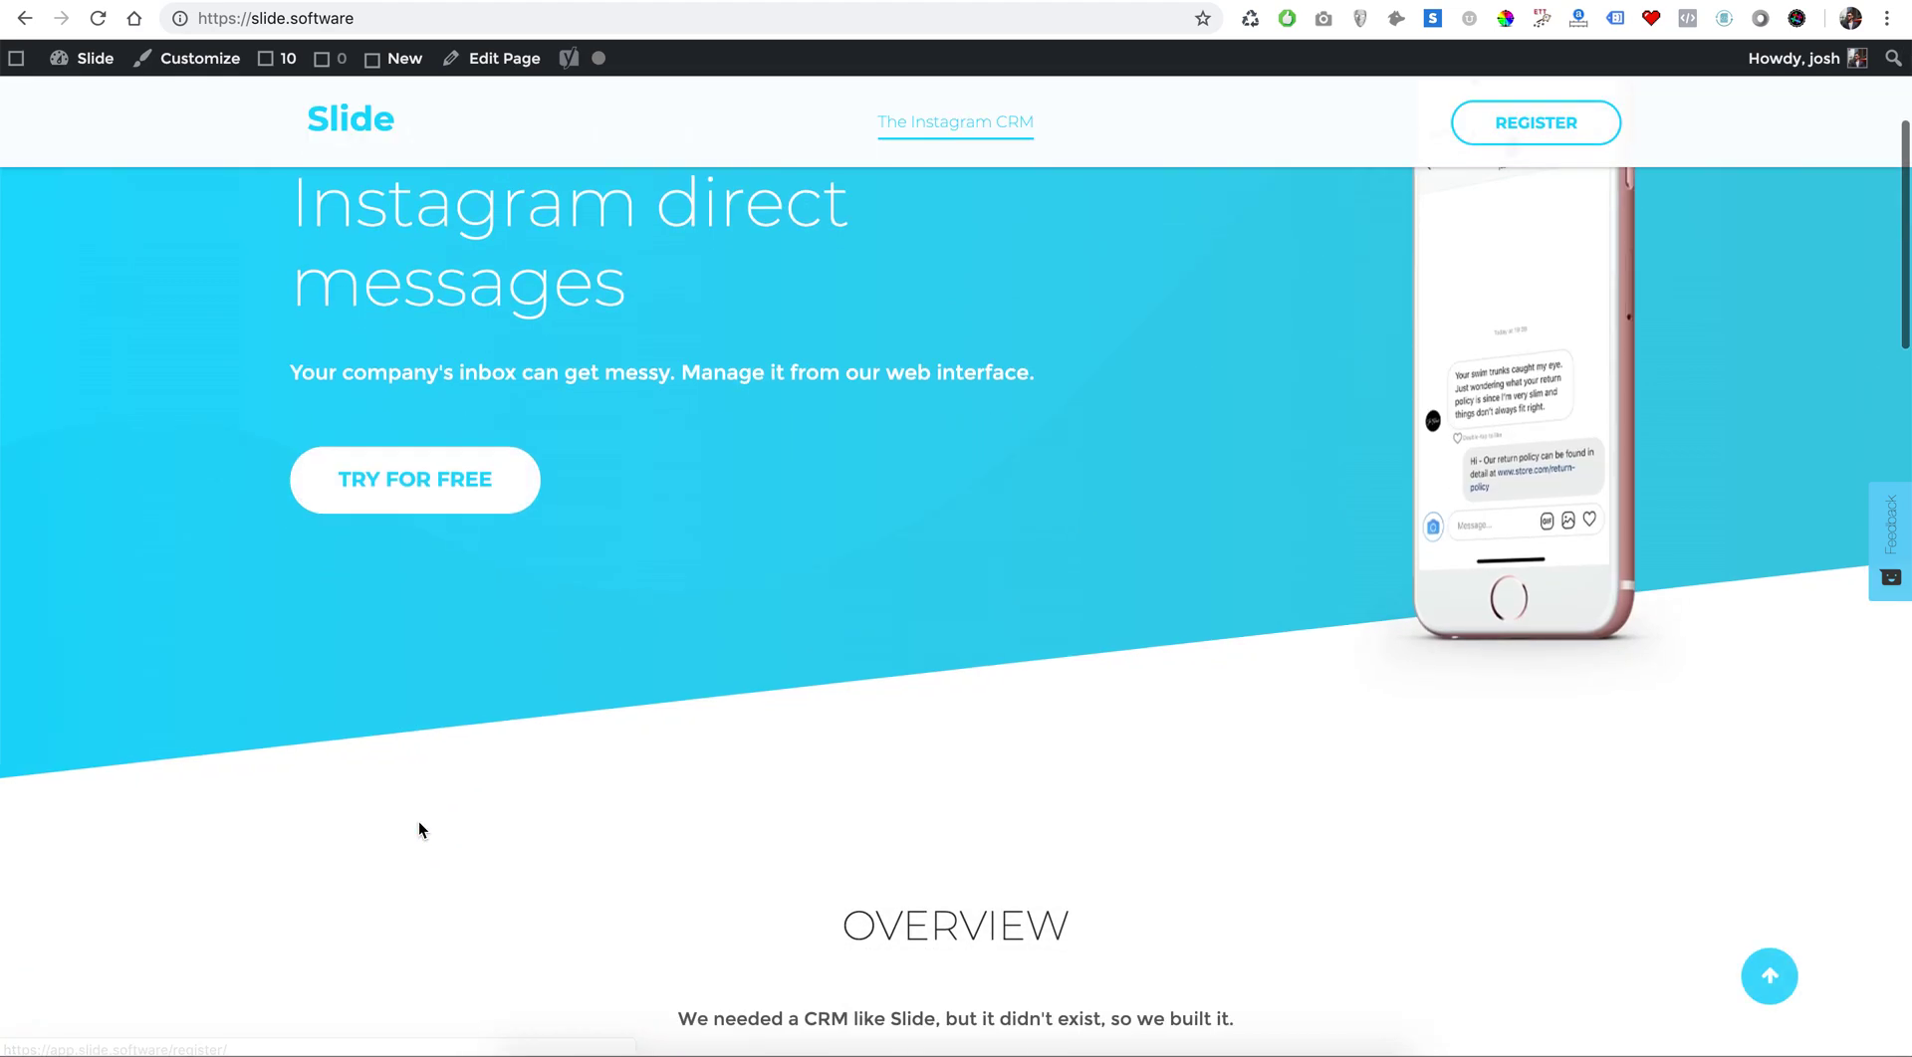